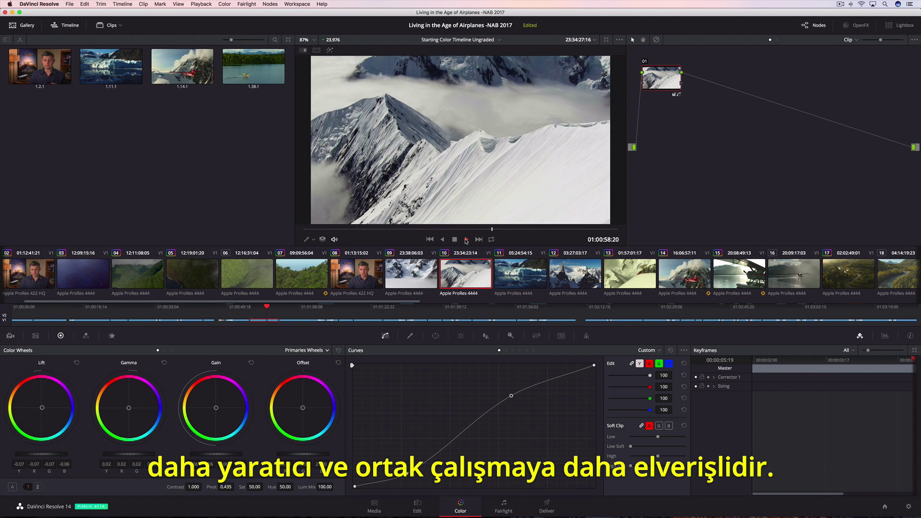
# Halt playback of clip 10, the snowy mountain ridge shot, in the viewer
pyautogui.click(454, 239)
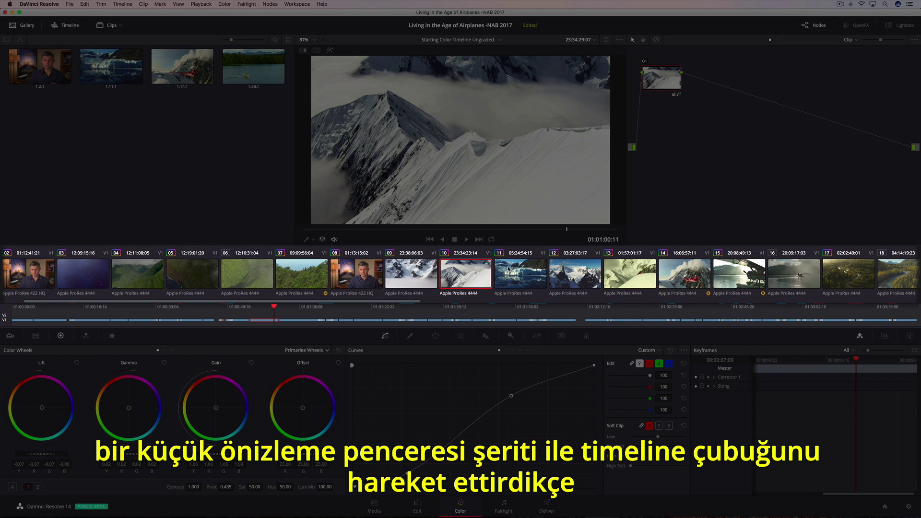
# Step through glacier clips 11 and 12, then scrub ahead to aerial mountain clip 31
pyautogui.click(509, 270)
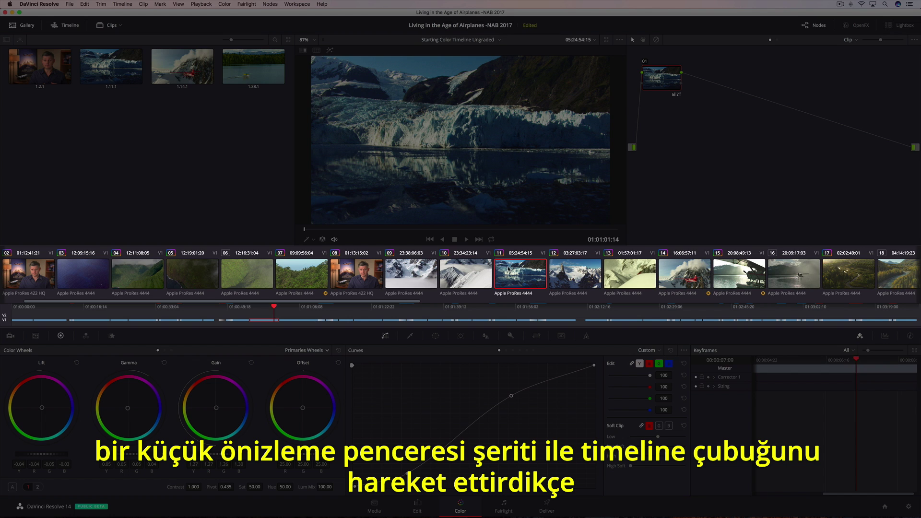
pyautogui.click(567, 273)
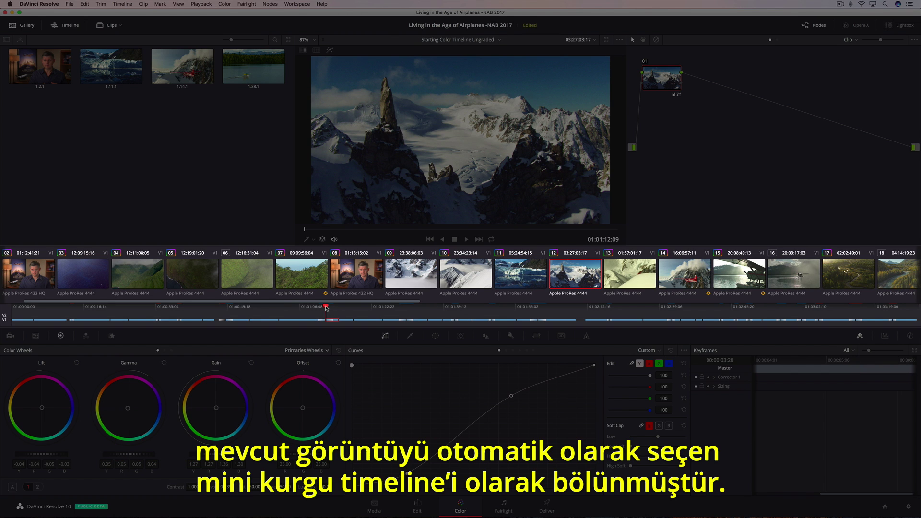
pyautogui.moveTo(327, 308); pyautogui.dragTo(733, 318)
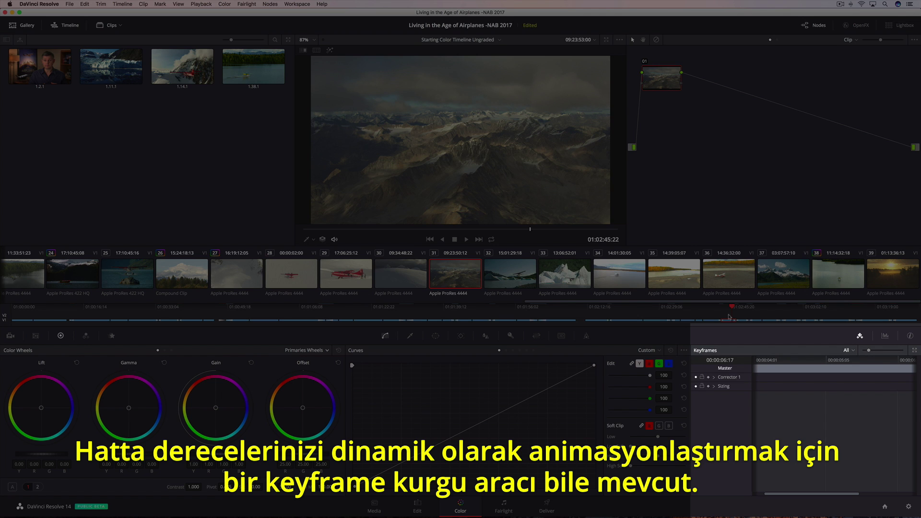
# Show the RGB parade and set project color science to DaVinci YRGB Color Managed
pyautogui.click(885, 336)
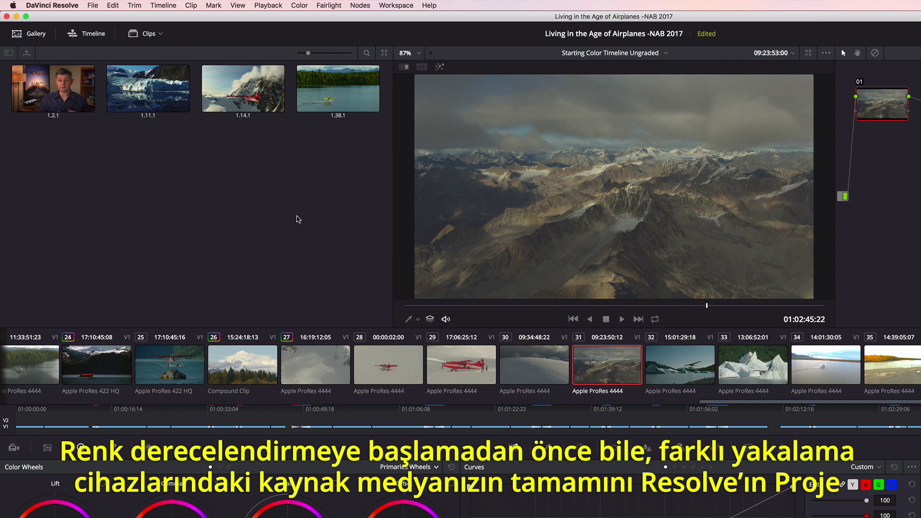
pyautogui.click(93, 5)
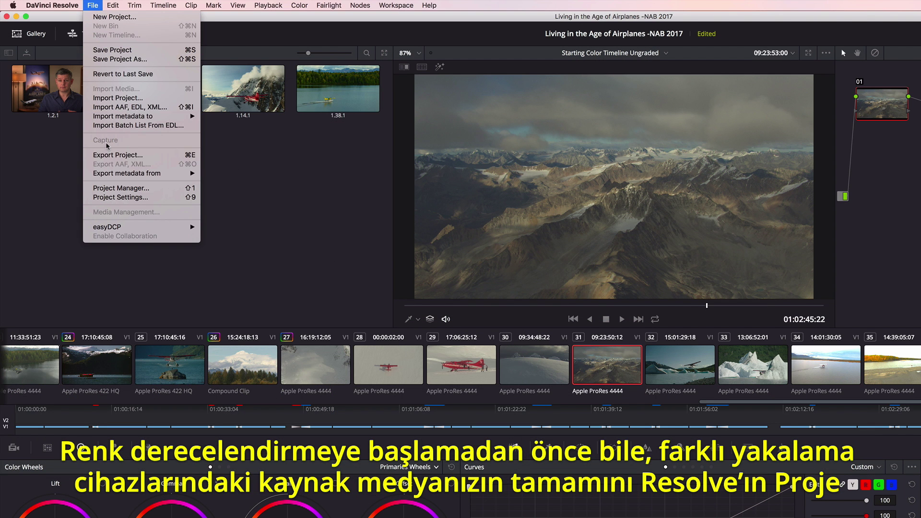
pyautogui.click(109, 197)
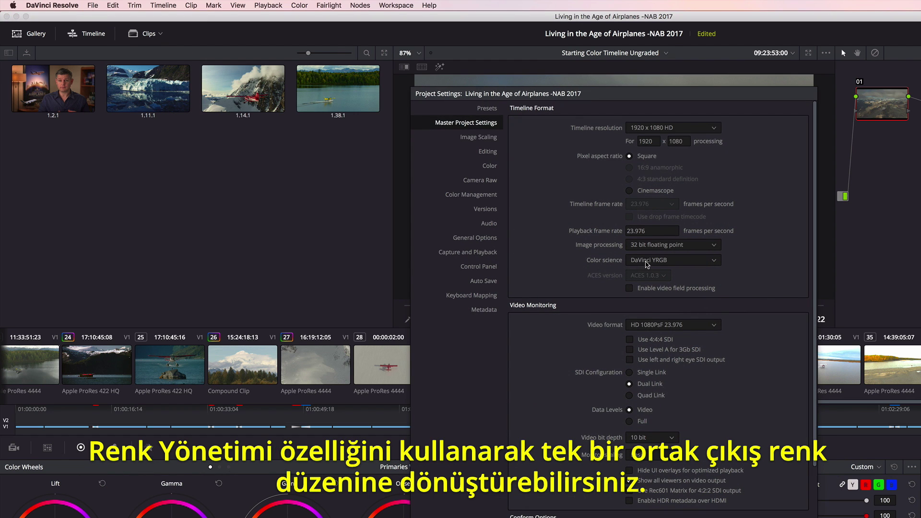
pyautogui.click(646, 263)
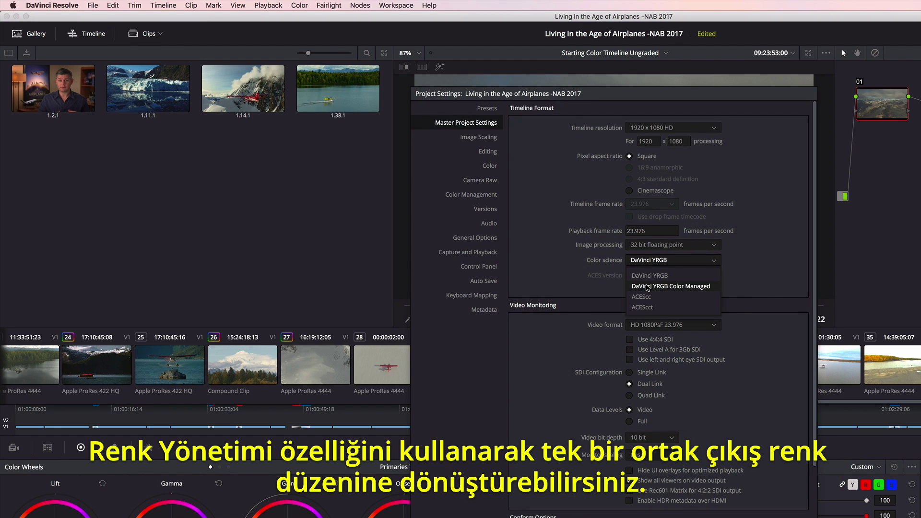
pyautogui.click(647, 287)
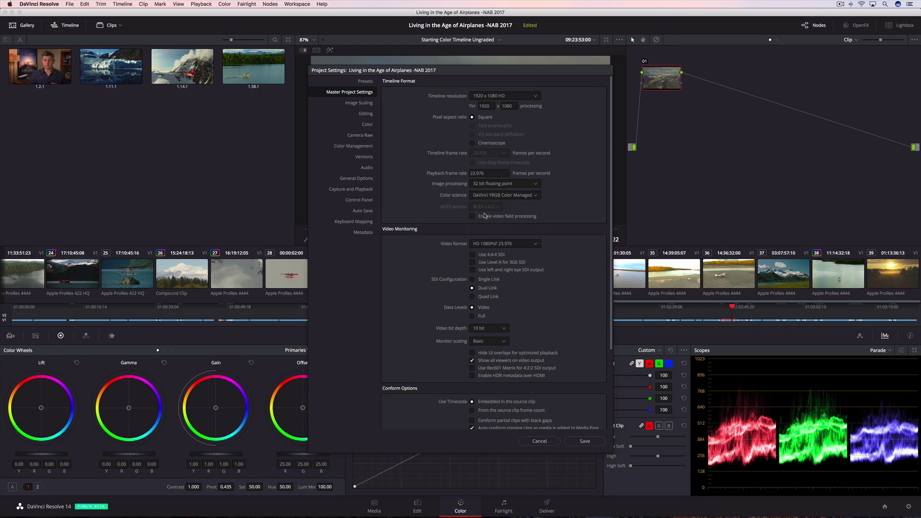
pyautogui.click(578, 441)
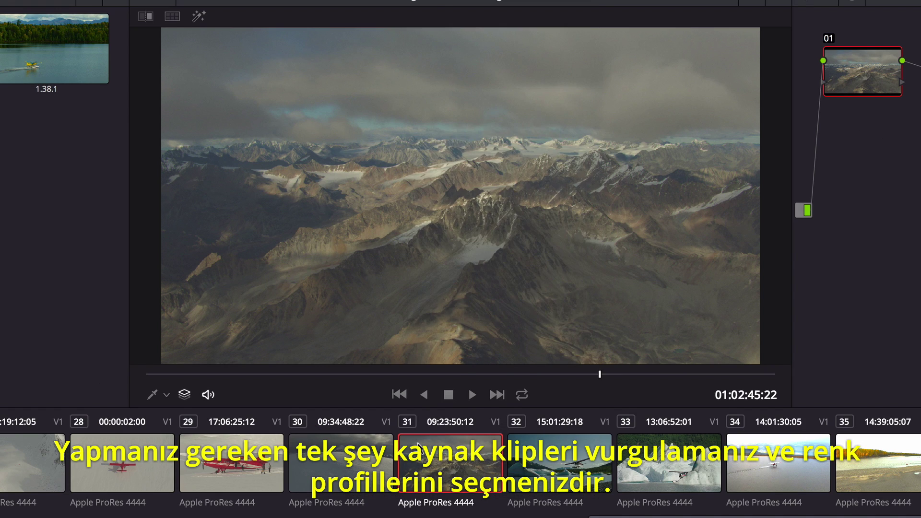
# Apply Blackmagic Design 4.6K Film v3 as clip 31's input color space
pyautogui.rightClick(440, 264)
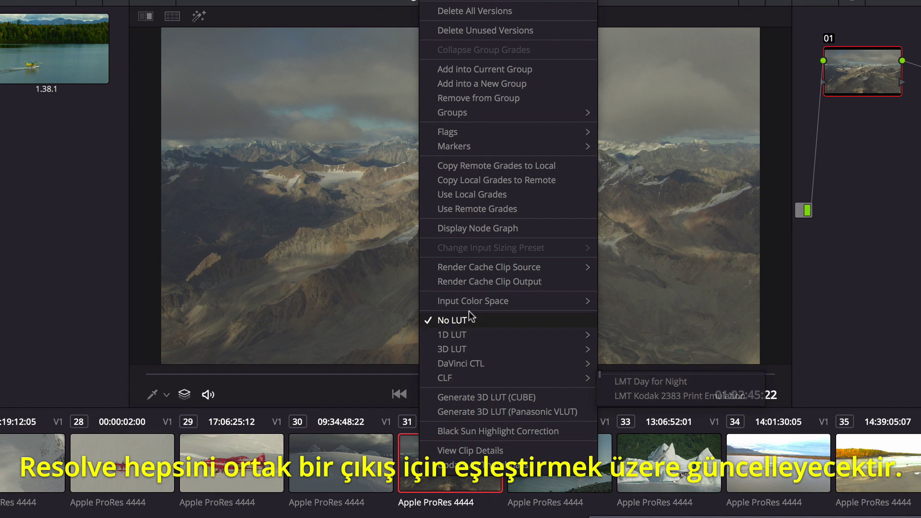
pyautogui.moveTo(472, 303)
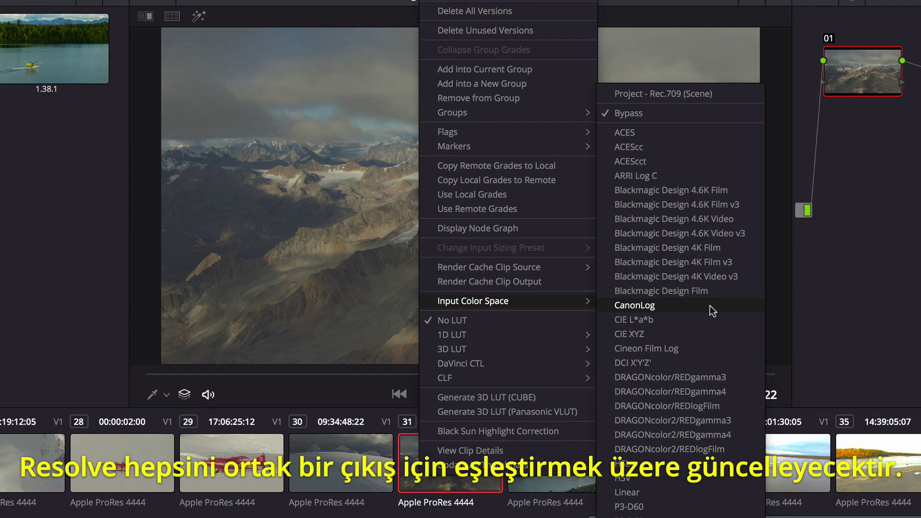
pyautogui.click(705, 206)
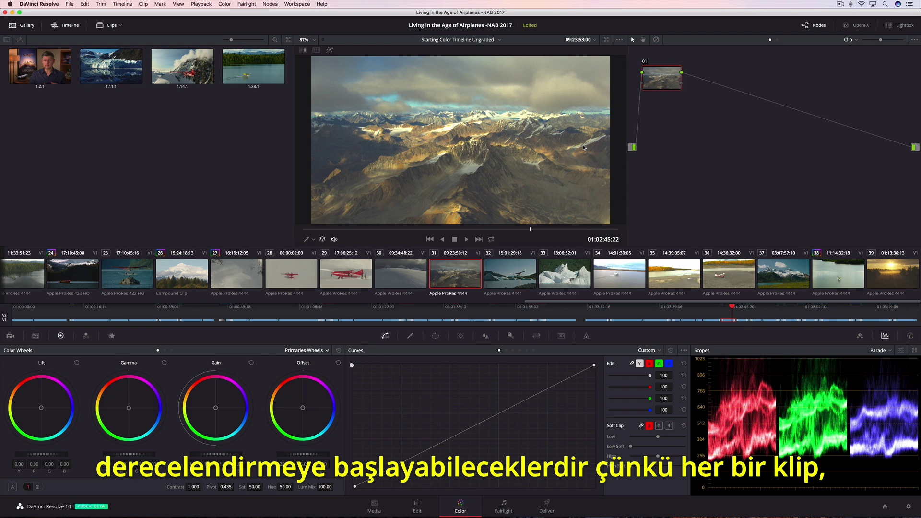
# Load clip 38, the seaplane landing on a lake, and play it briefly
pyautogui.click(841, 275)
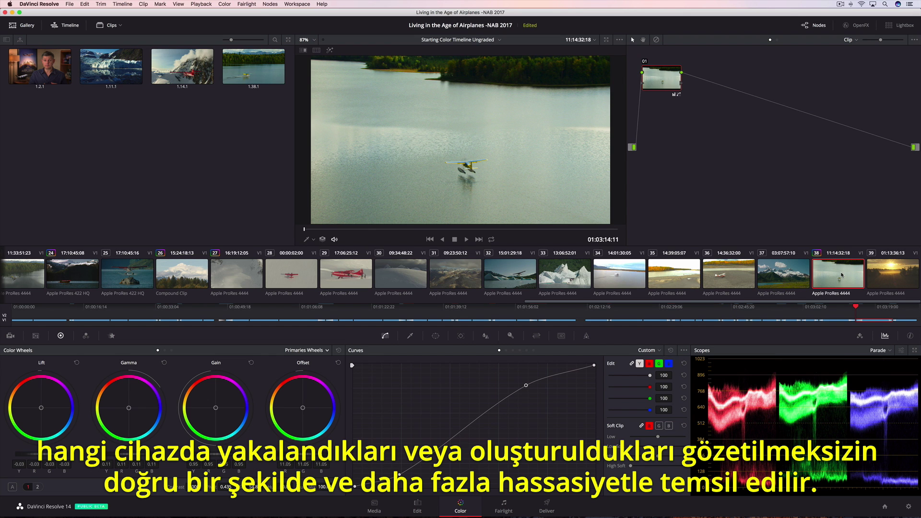
pyautogui.press('space')
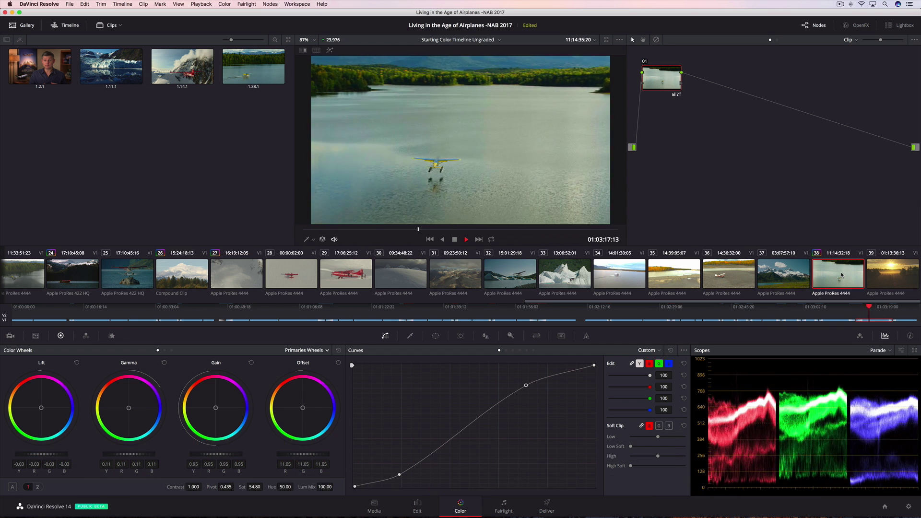
pyautogui.press('space')
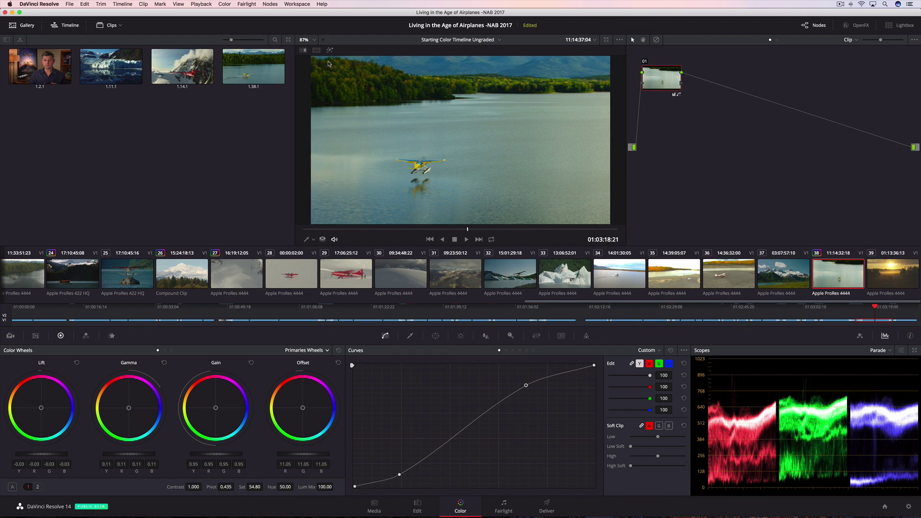
# With split screen on, shot-match clips 34, 35 and 36 to reference clip 38
pyautogui.click(316, 50)
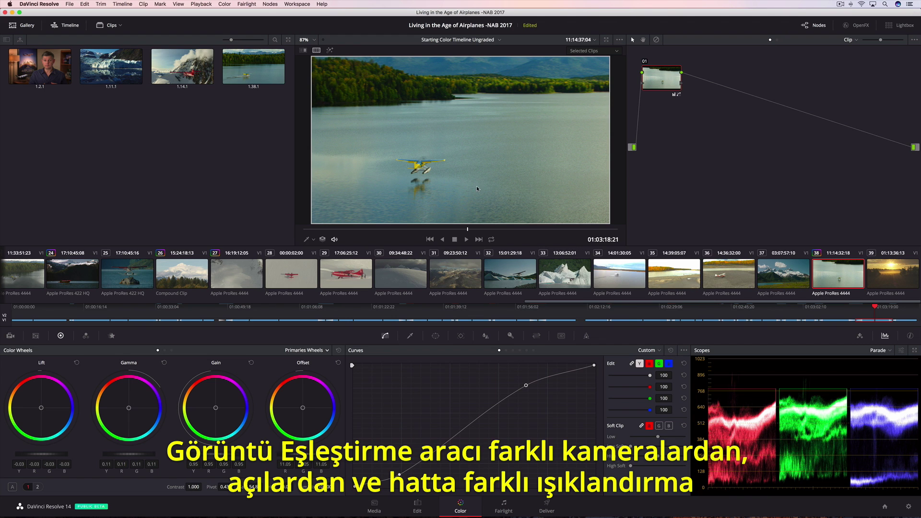
pyautogui.keyDown('super'); pyautogui.click(611, 269); pyautogui.keyUp('super')
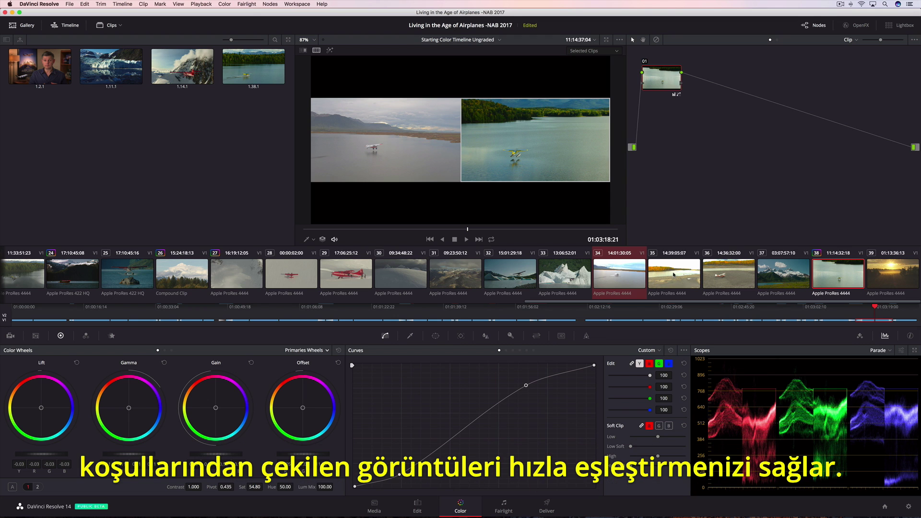
pyautogui.keyDown('super'); pyautogui.click(683, 275); pyautogui.keyUp('super')
pyautogui.keyDown('super'); pyautogui.click(741, 280); pyautogui.keyUp('super')
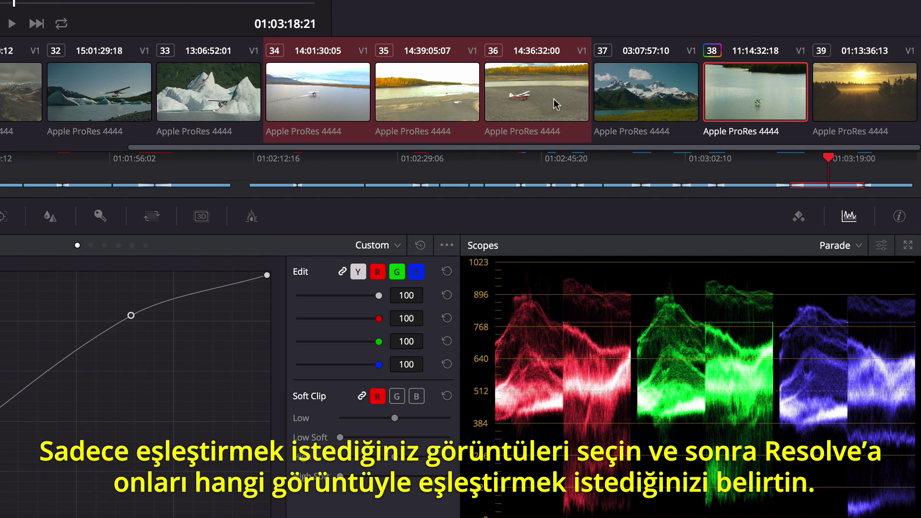
pyautogui.rightClick(741, 84)
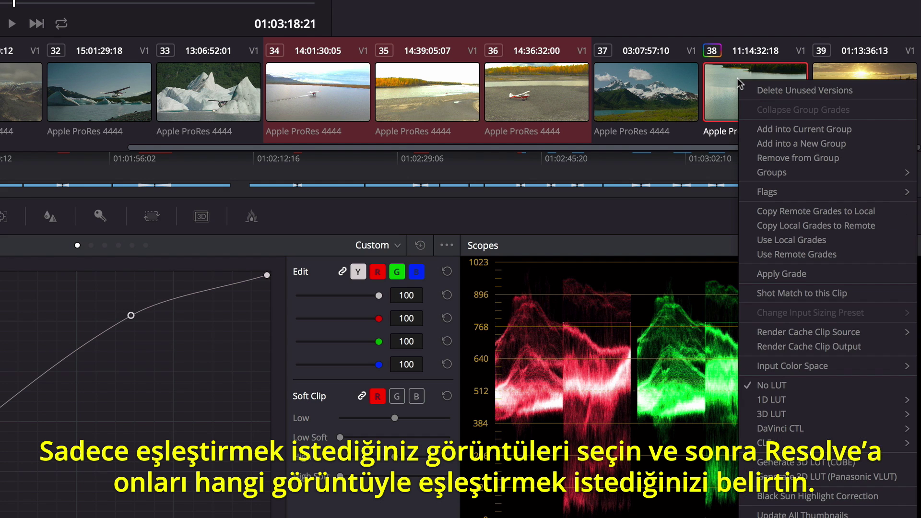
pyautogui.click(785, 291)
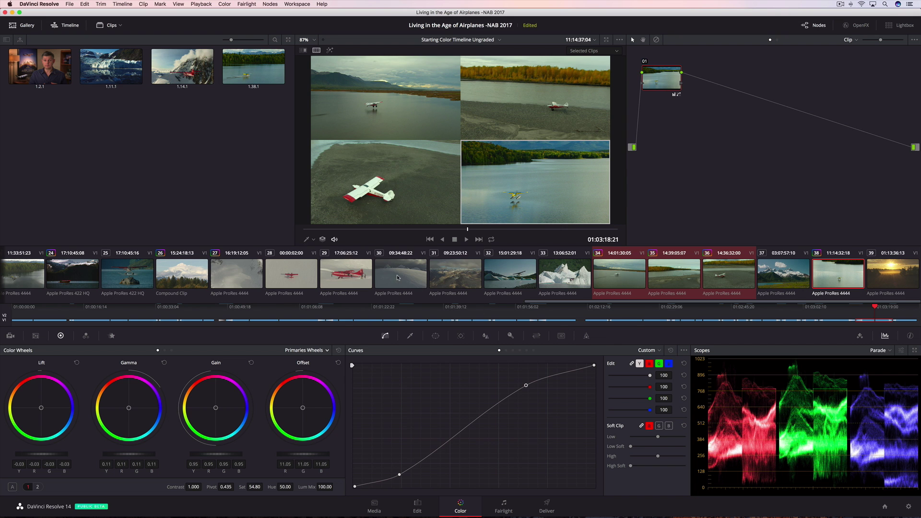
# Preview clip 30, then nudge Lift down and Gain up for deeper shadows and brighter highlights
pyautogui.click(355, 406)
pyautogui.press('space')
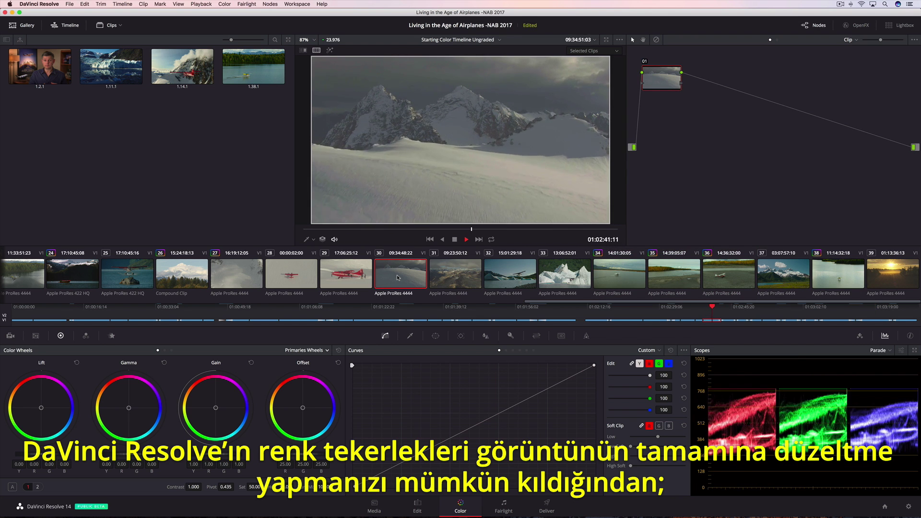
pyautogui.press('space')
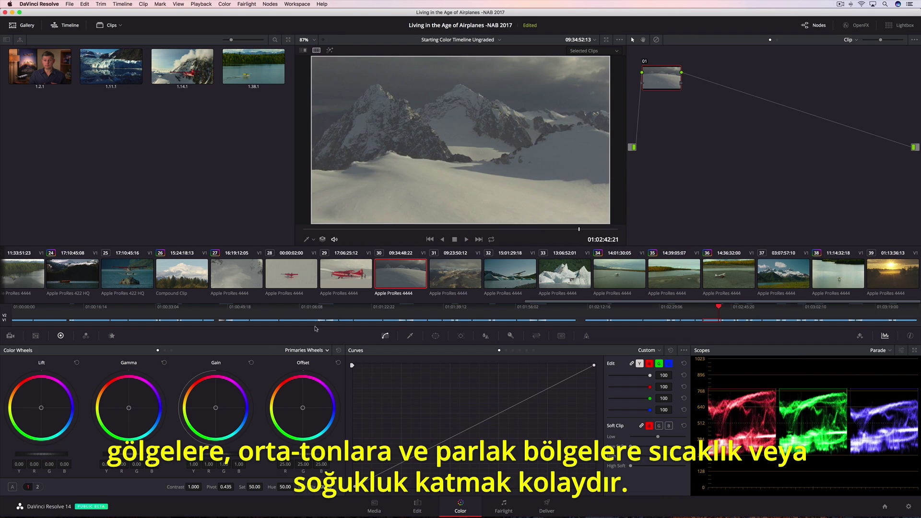
pyautogui.moveTo(41, 408); pyautogui.dragTo(42, 407)
pyautogui.moveTo(216, 408); pyautogui.dragTo(217, 407)
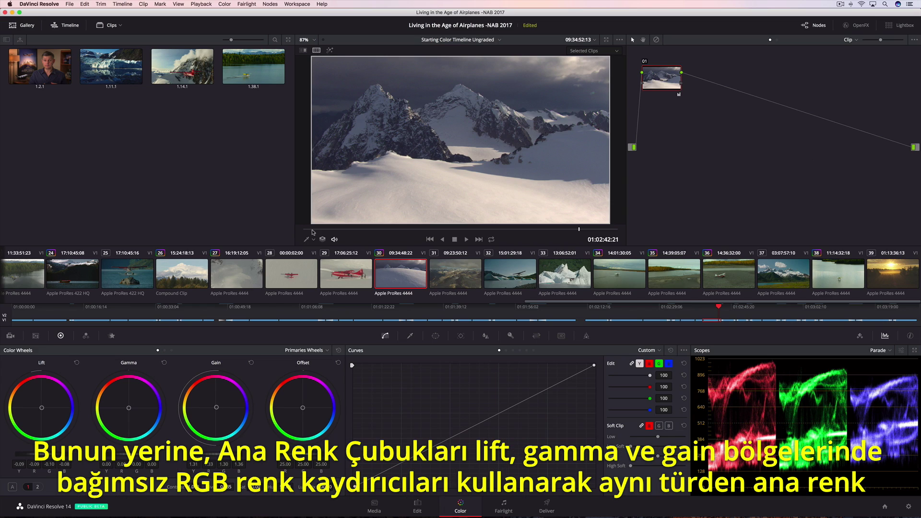
# Select seaplane clip 25 and switch the primaries display to Primaries Bars
pyautogui.click(129, 277)
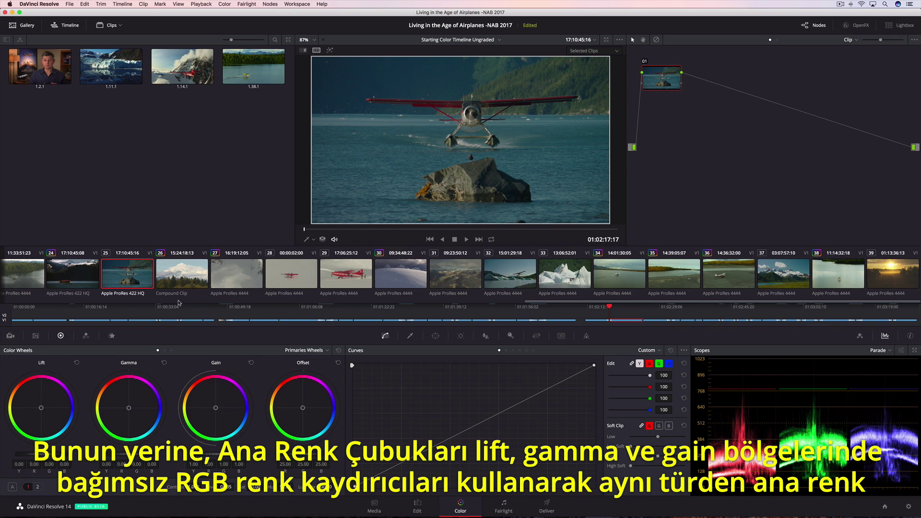
pyautogui.click(316, 351)
pyautogui.click(324, 369)
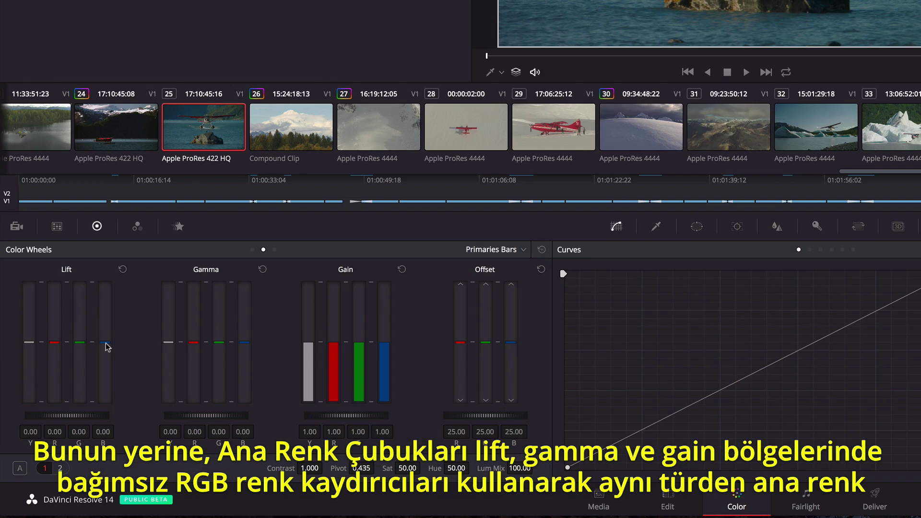
# Set Lift B to 0.02, Gamma G to 0.01, Gain B to 1.12 and Gain Y to 1.60
pyautogui.moveTo(65, 408); pyautogui.dragTo(66, 410)
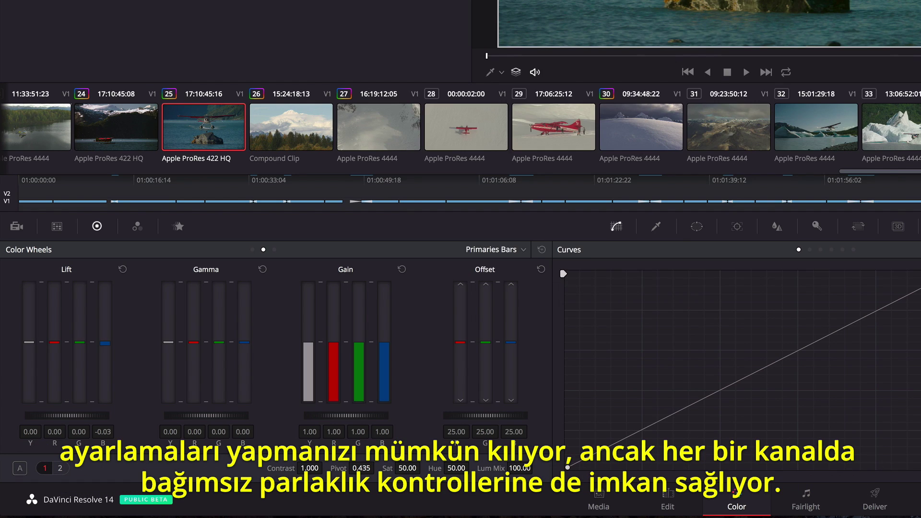
pyautogui.moveTo(105, 343); pyautogui.dragTo(105, 342)
pyautogui.moveTo(219, 342); pyautogui.dragTo(217, 341)
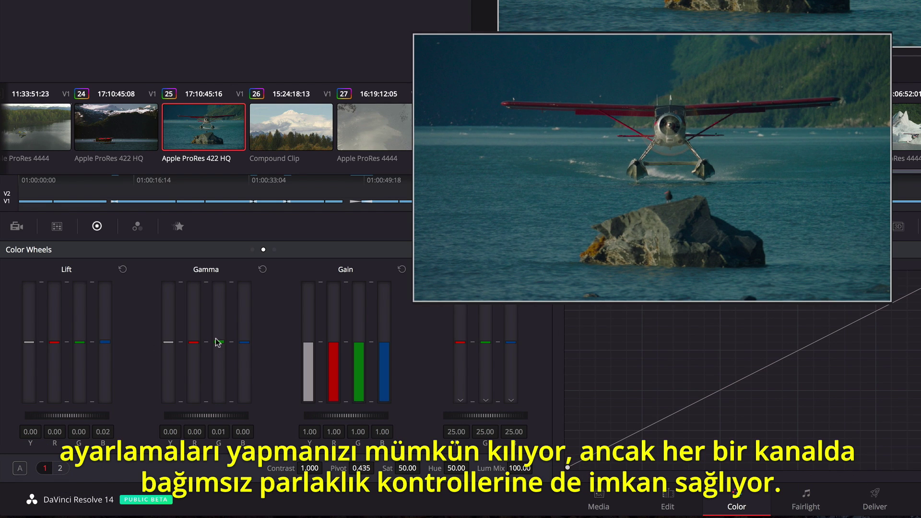
pyautogui.moveTo(385, 346); pyautogui.dragTo(385, 340)
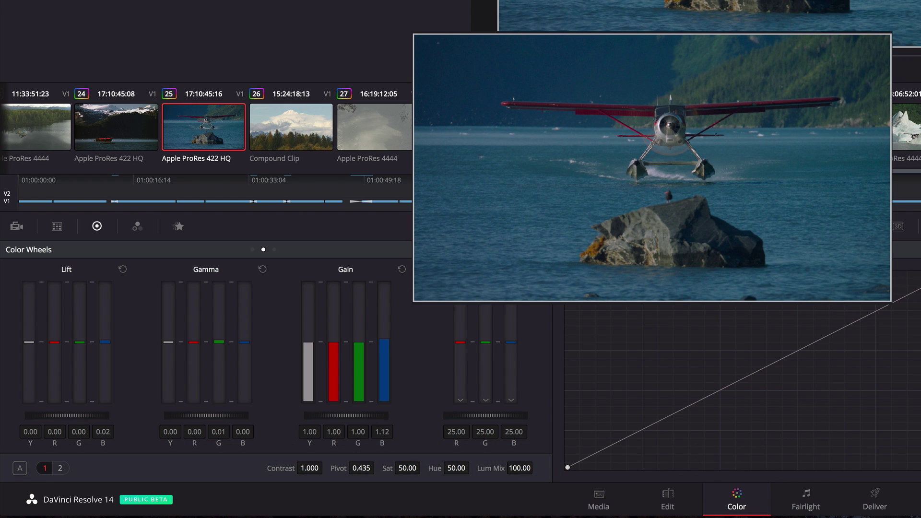
pyautogui.moveTo(308, 342); pyautogui.dragTo(308, 324)
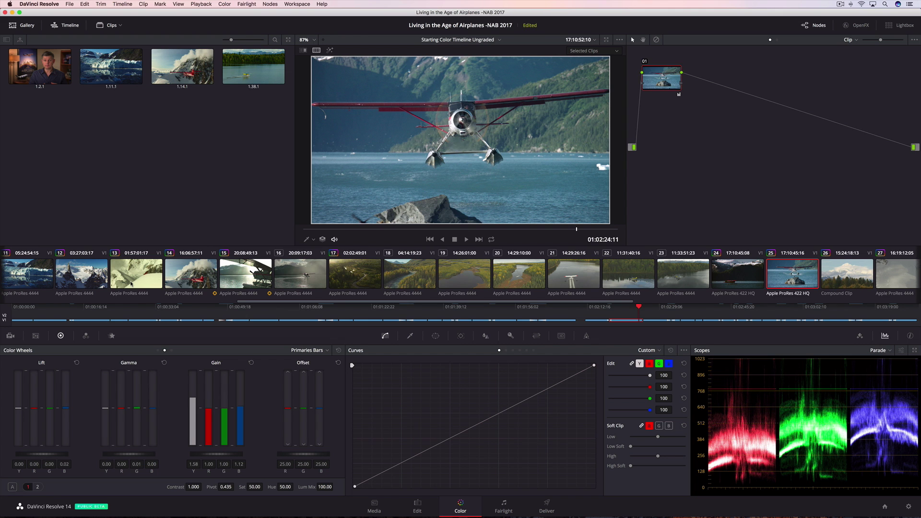
# Load snowy red-plane clip 13 and play it briefly
pyautogui.click(131, 283)
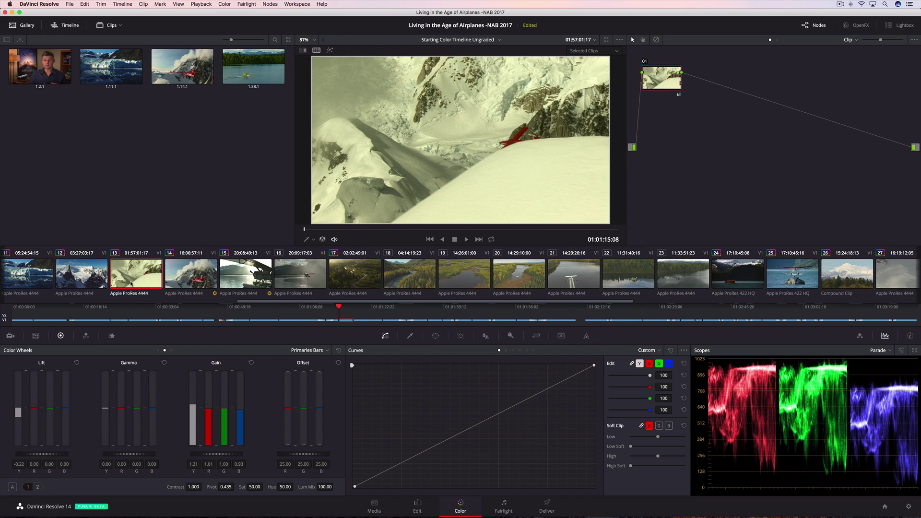
pyautogui.press('space')
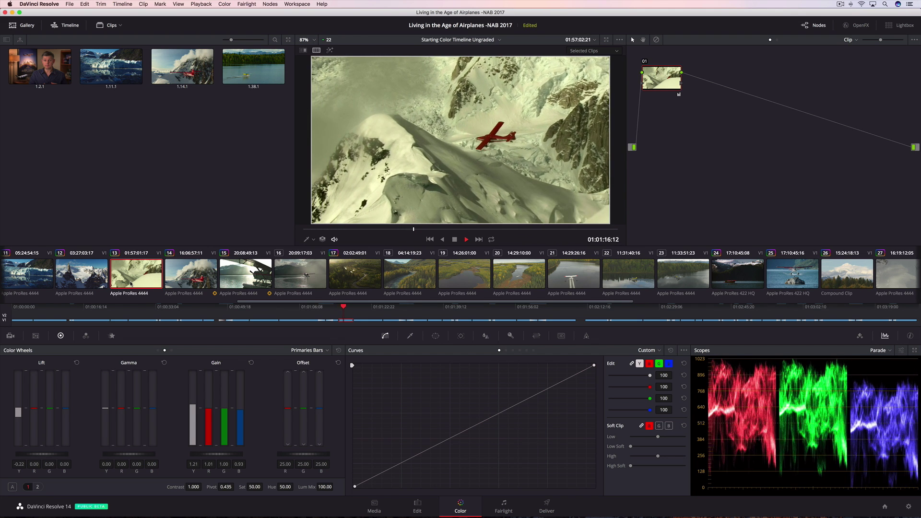
pyautogui.press('space')
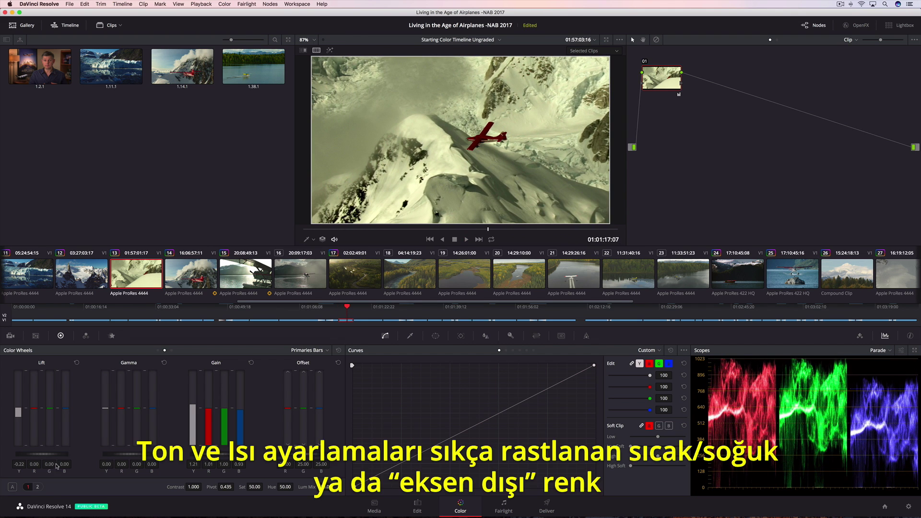
# Cool clip 13's colour temperature to -1130, then bring up floatplane clip 16
pyautogui.click(38, 487)
pyautogui.moveTo(111, 487); pyautogui.dragTo(124, 486)
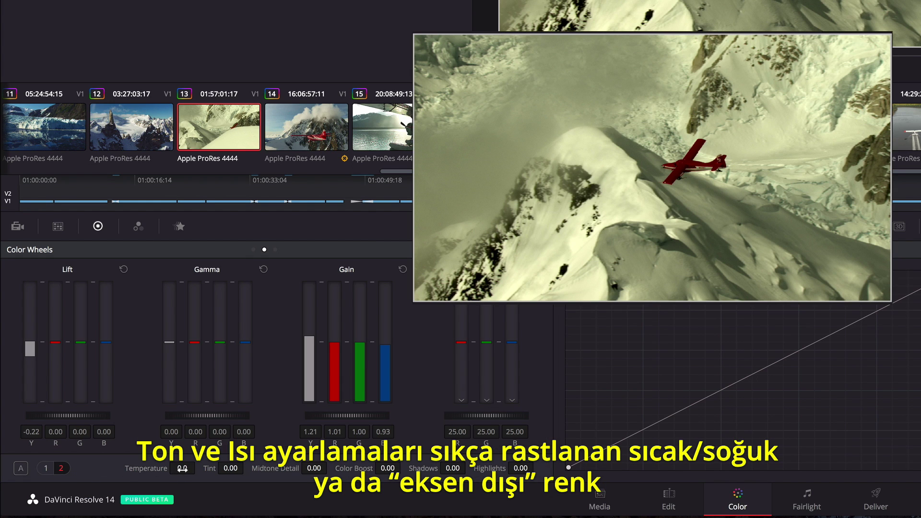
pyautogui.moveTo(199, 467); pyautogui.dragTo(247, 467)
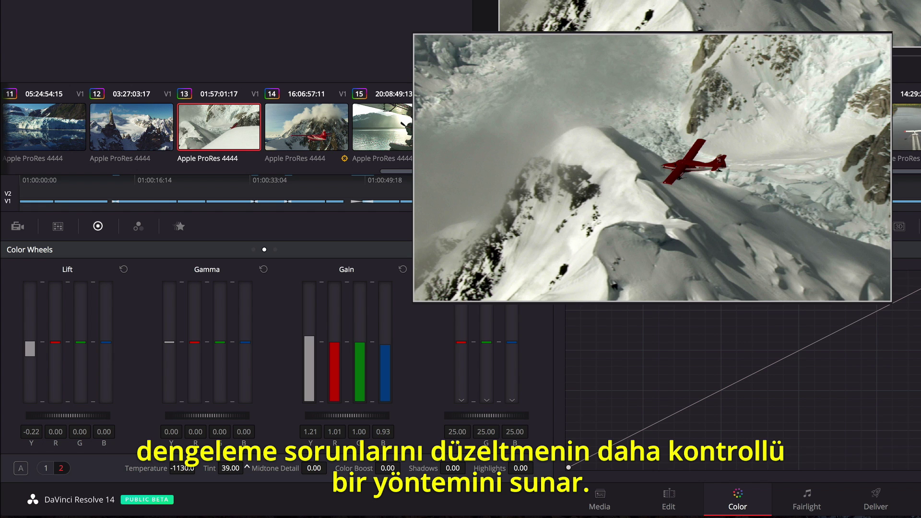
pyautogui.click(485, 141)
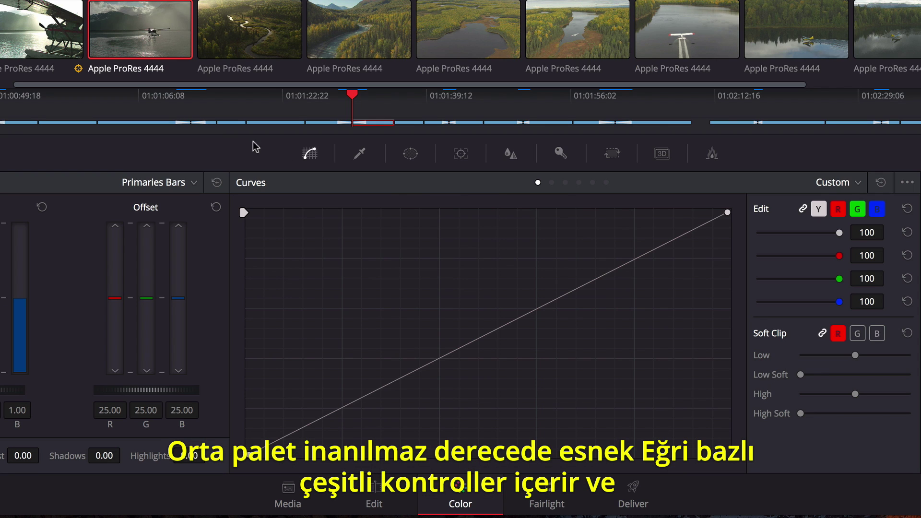
# Back in Custom curves, add control points to the blue curve and bend the red curve upward
pyautogui.click(514, 350)
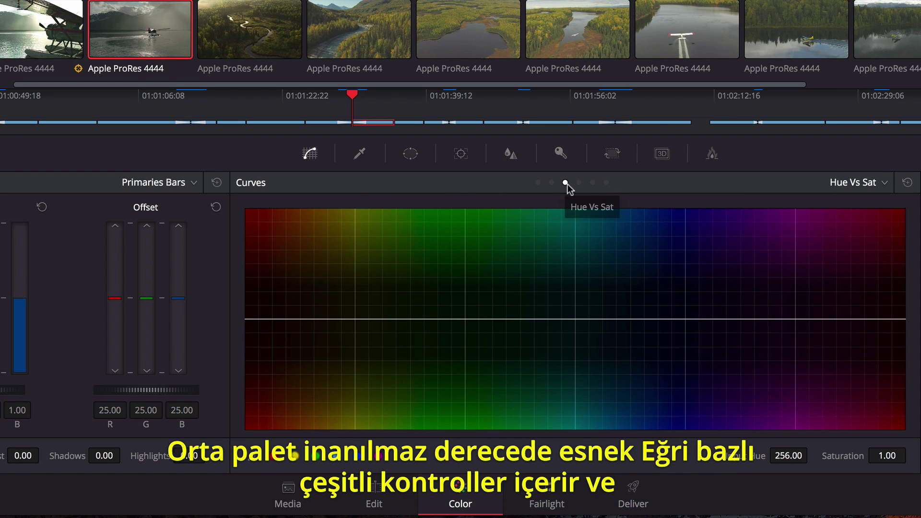
pyautogui.click(606, 183)
pyautogui.click(538, 183)
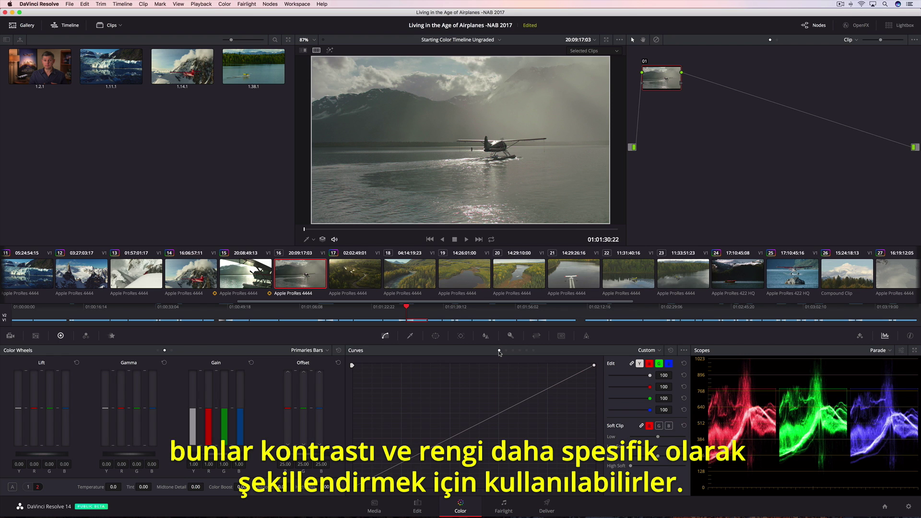
pyautogui.click(668, 363)
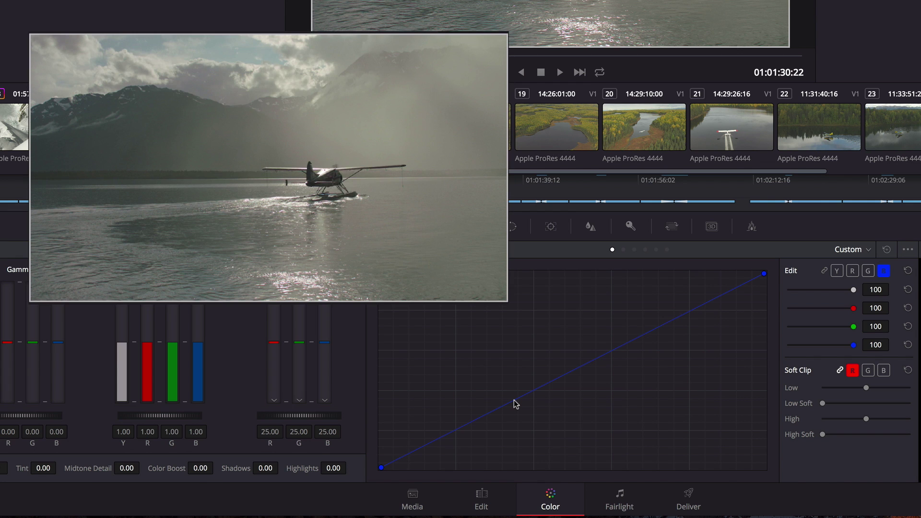
pyautogui.click(438, 446)
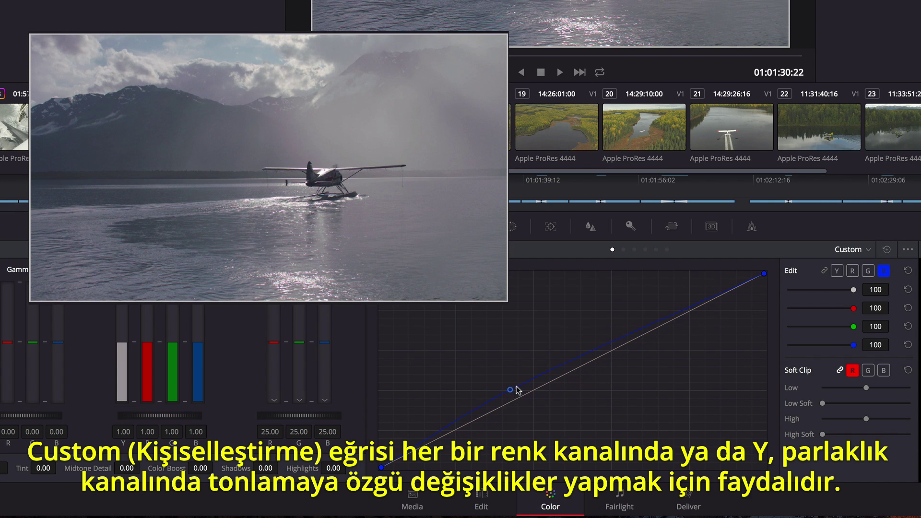
pyautogui.click(848, 273)
pyautogui.moveTo(680, 316); pyautogui.dragTo(670, 312)
pyautogui.click(550, 376)
# Drag an S-shaped luminance curve, lowering shadows and lifting highlights, then play the result
pyautogui.click(836, 271)
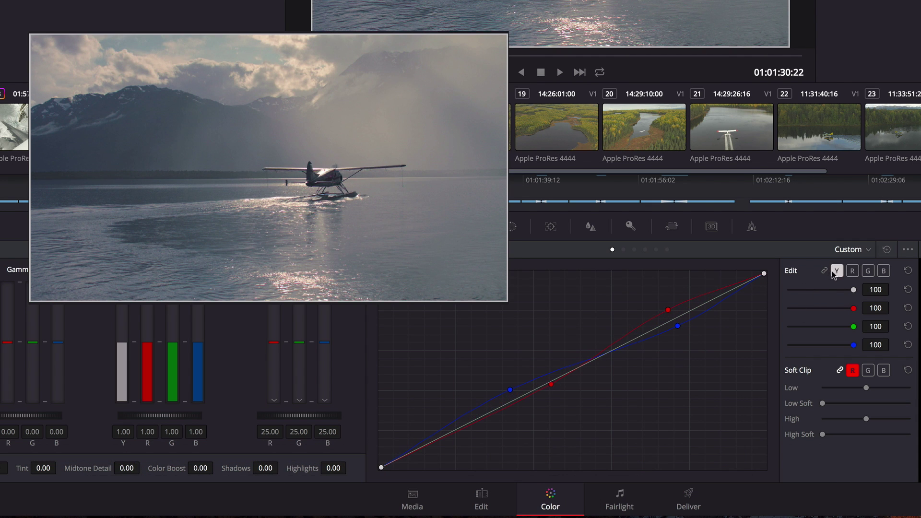
pyautogui.moveTo(501, 411); pyautogui.dragTo(503, 437)
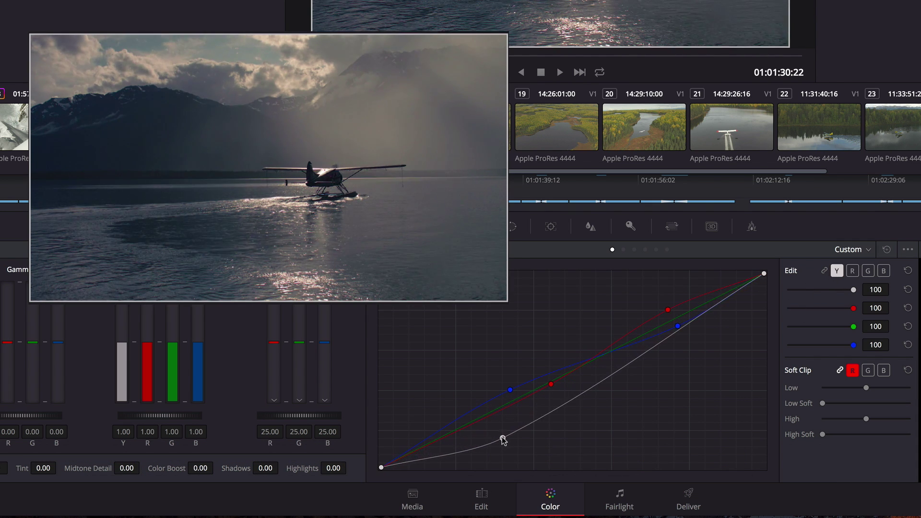
pyautogui.moveTo(623, 370); pyautogui.dragTo(626, 332)
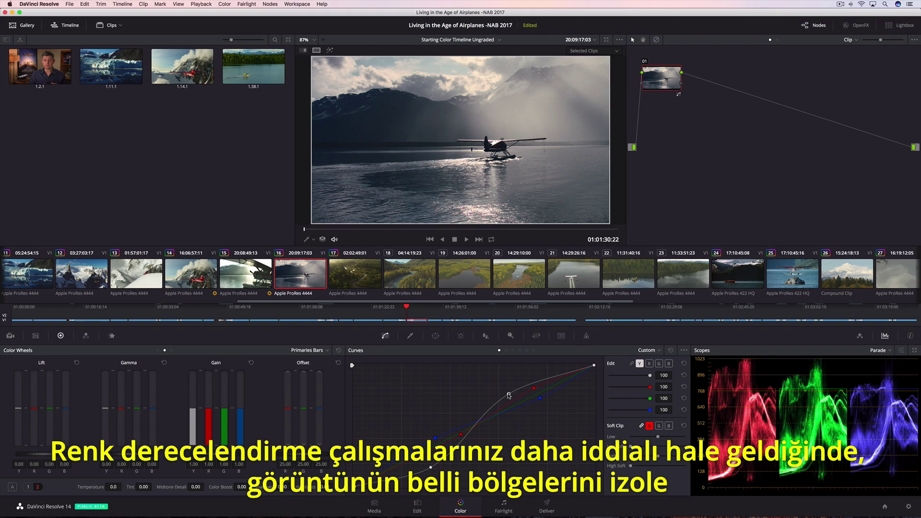
pyautogui.press('space')
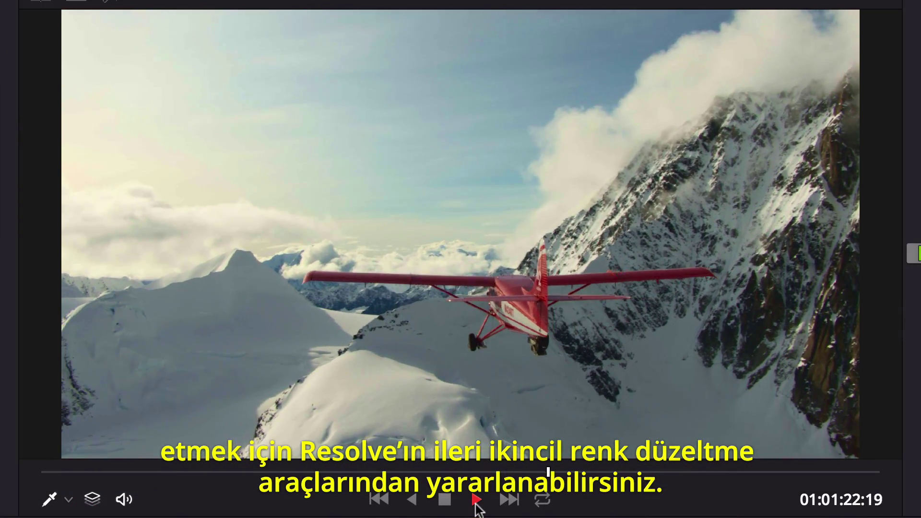
# Turn the red plane magenta with a Hue vs Hue curve, then bypass to compare against the original red
pyautogui.click(445, 499)
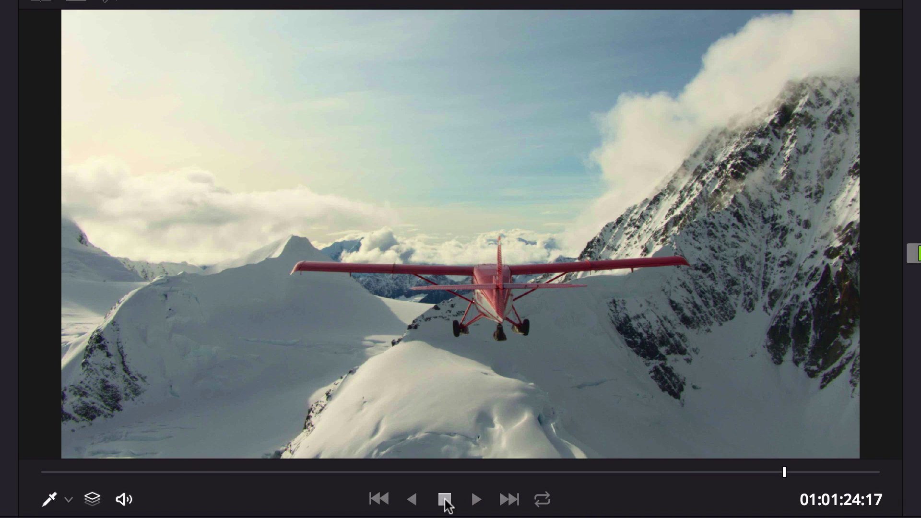
pyautogui.click(56, 472)
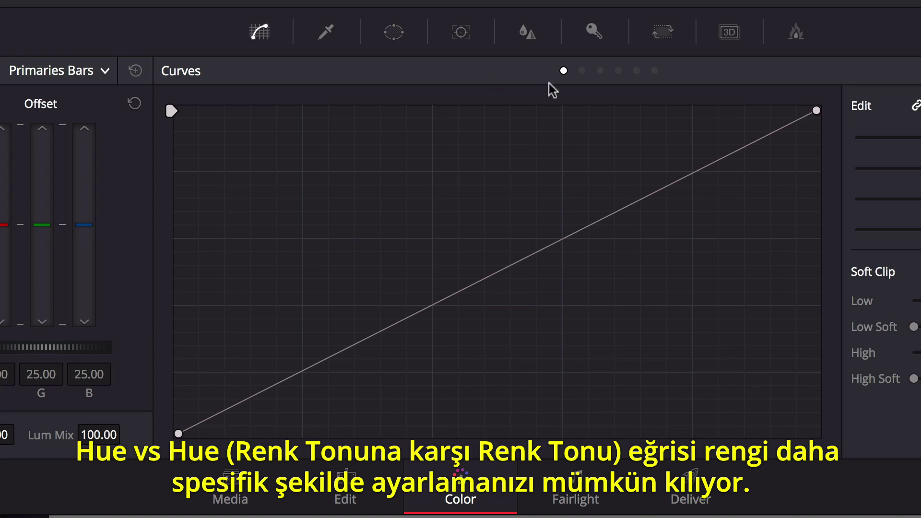
pyautogui.click(582, 71)
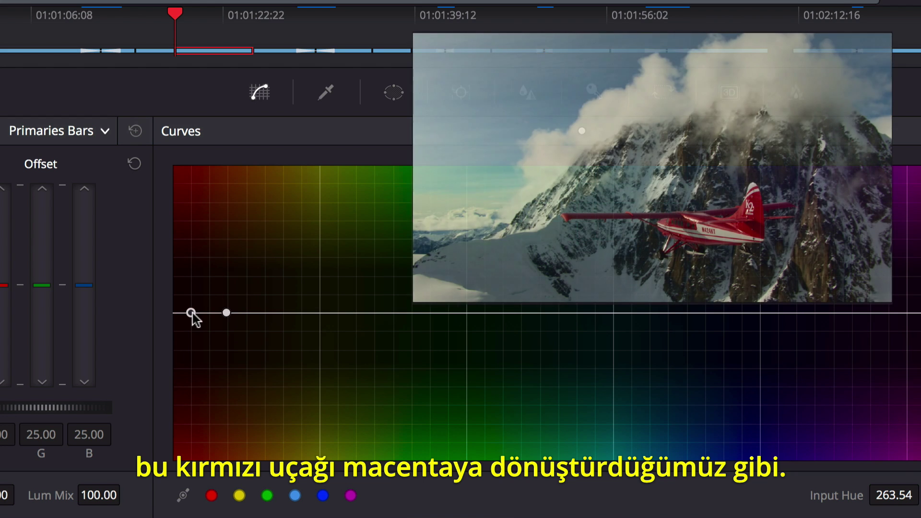
pyautogui.moveTo(192, 314); pyautogui.dragTo(192, 260)
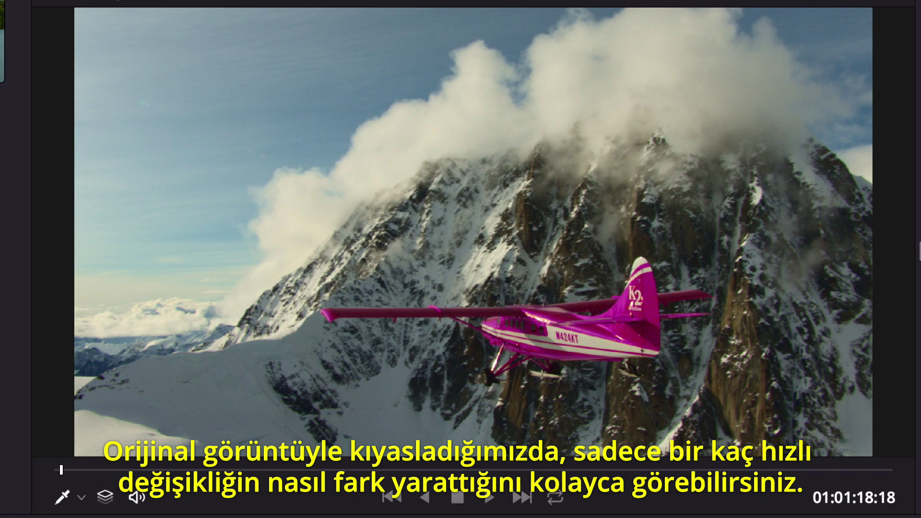
pyautogui.hotkey('shift', 'd')
pyautogui.hotkey('shift', 'd')
pyautogui.press('space')
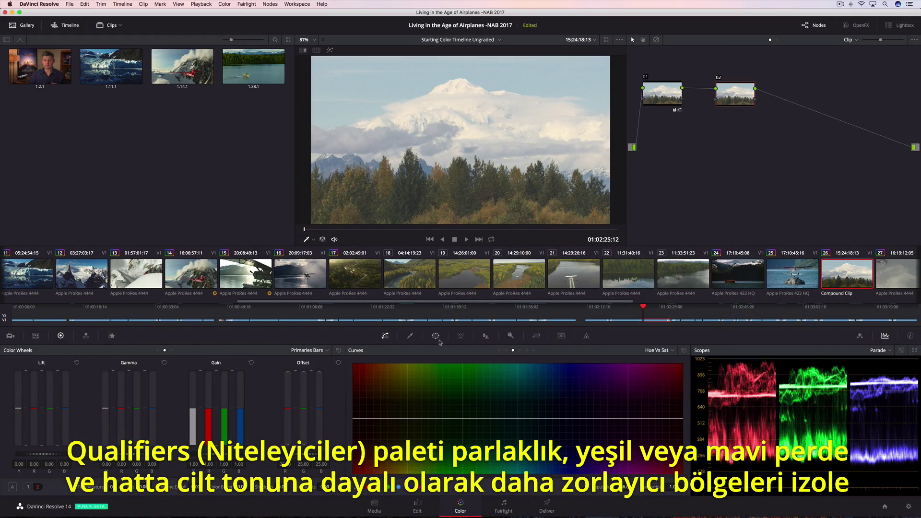
# Switch the qualifier to 3D mode and stroke across the trees to key the forest on node 02
pyautogui.click(410, 337)
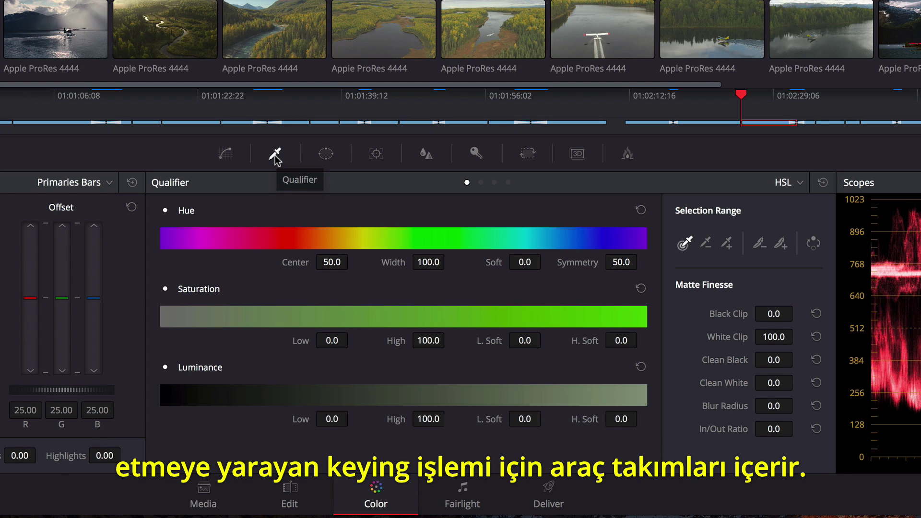
pyautogui.click(792, 184)
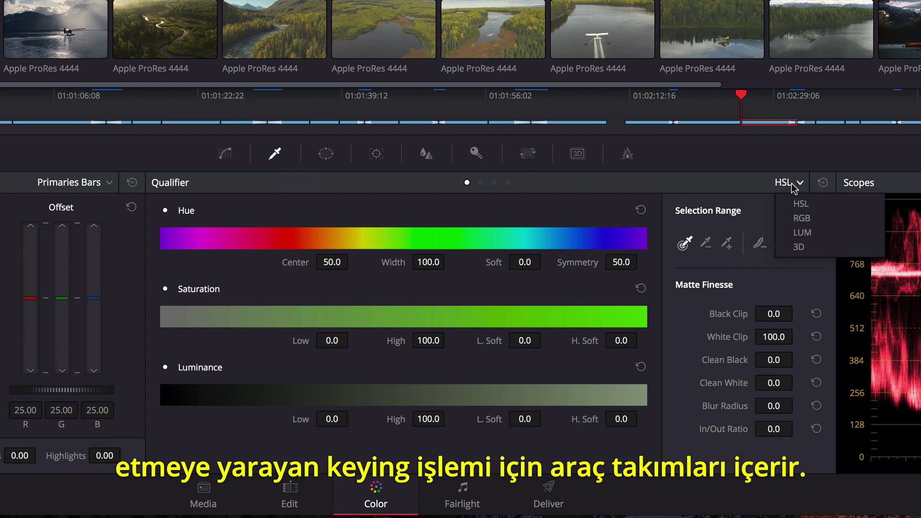
pyautogui.click(799, 247)
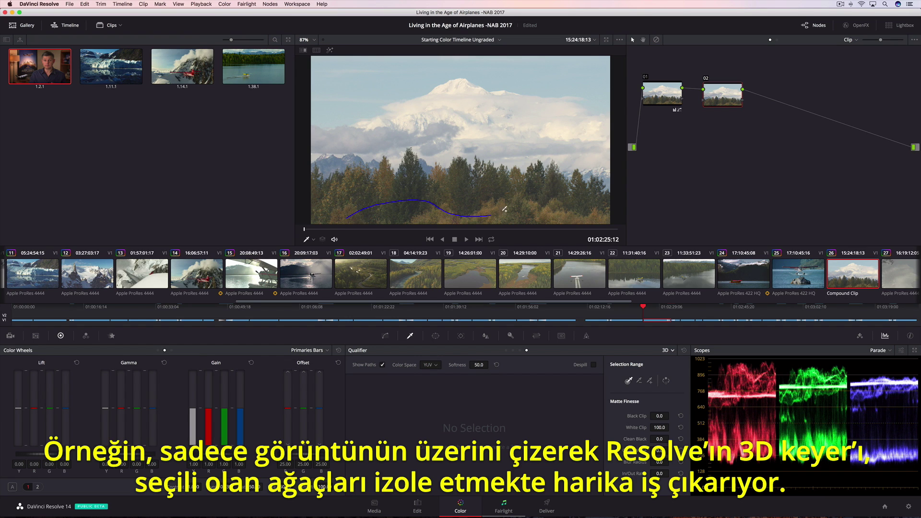
pyautogui.moveTo(590, 204); pyautogui.dragTo(590, 205)
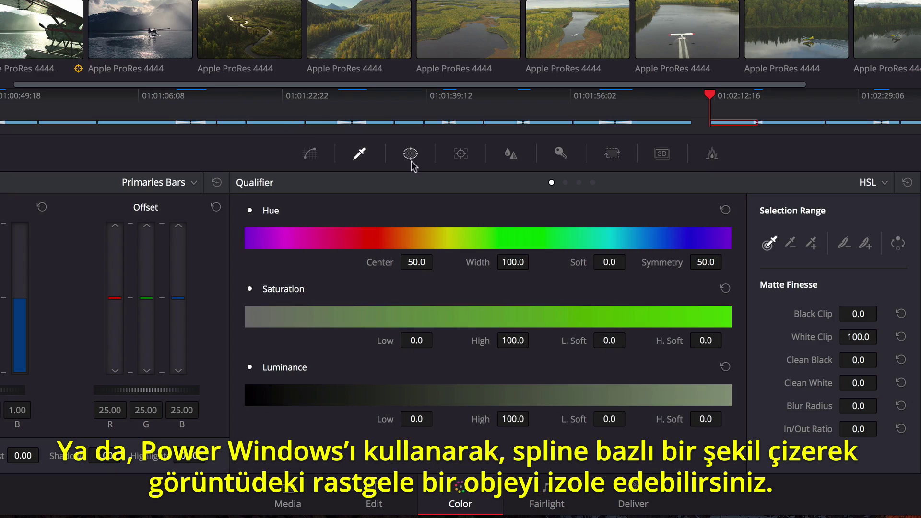
# Outline the seaplane with a hand-drawn curve window and track it forward through the shot
pyautogui.click(411, 154)
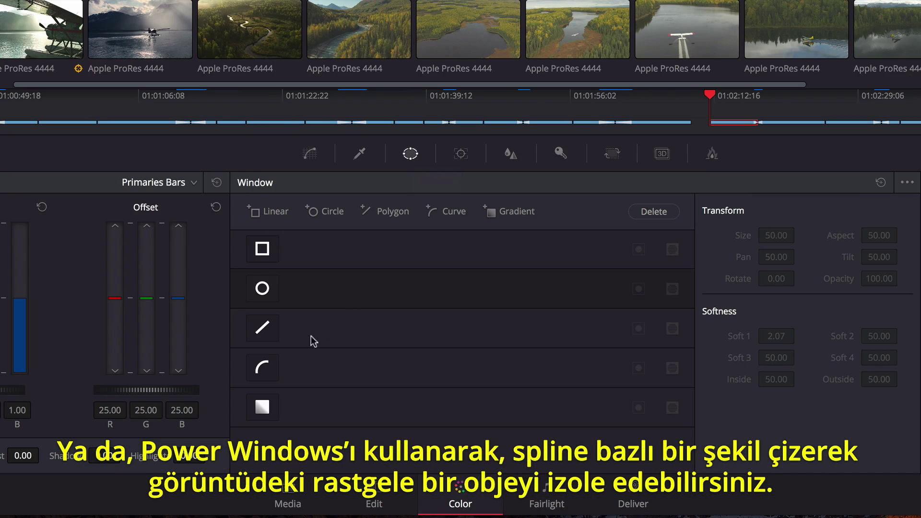
pyautogui.click(266, 370)
pyautogui.click(151, 242)
pyautogui.click(165, 256)
pyautogui.click(475, 264)
pyautogui.click(638, 247)
pyautogui.click(650, 213)
pyautogui.click(629, 178)
pyautogui.click(550, 183)
pyautogui.click(586, 176)
pyautogui.click(591, 168)
pyautogui.click(669, 162)
pyautogui.click(695, 152)
pyautogui.click(757, 147)
pyautogui.click(742, 136)
pyautogui.click(522, 152)
pyautogui.click(432, 151)
pyautogui.click(311, 145)
pyautogui.click(264, 161)
pyautogui.click(264, 171)
pyautogui.click(335, 179)
pyautogui.click(376, 183)
pyautogui.click(292, 204)
pyautogui.click(251, 177)
pyautogui.click(208, 128)
pyautogui.click(188, 140)
pyautogui.click(176, 228)
pyautogui.click(151, 241)
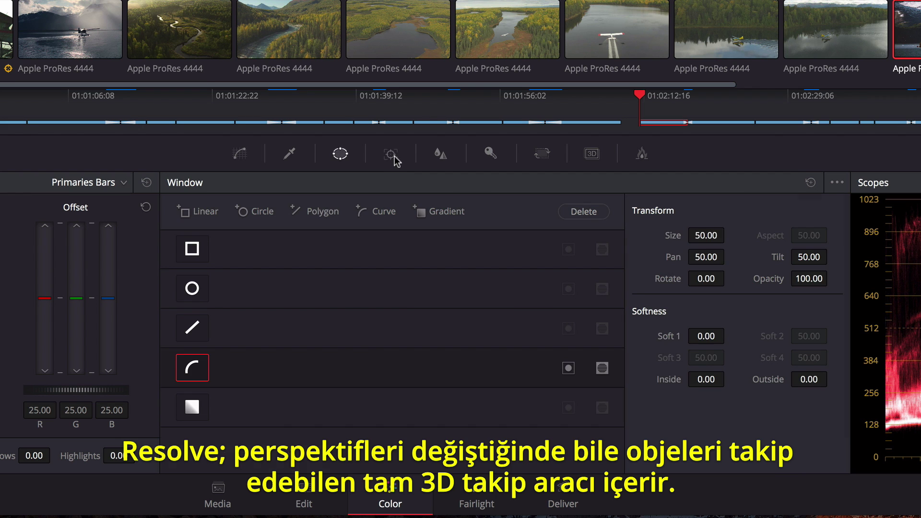
pyautogui.click(393, 155)
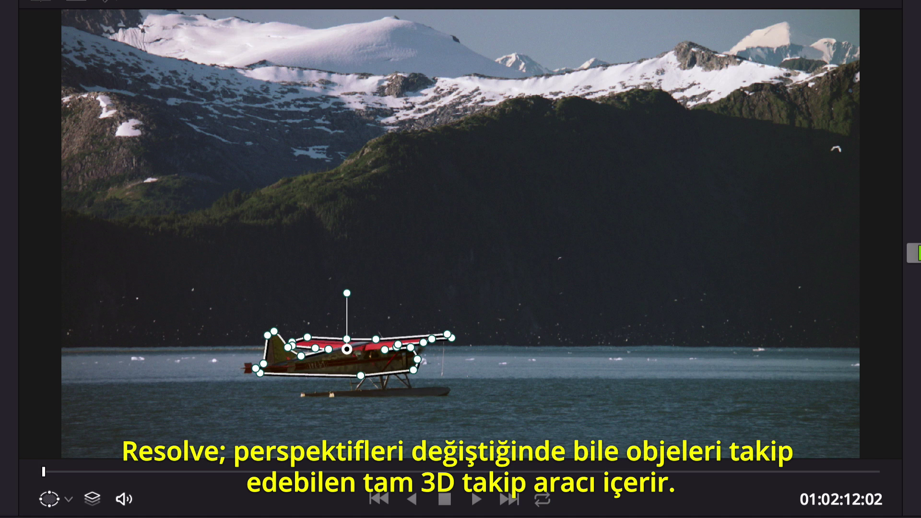
pyautogui.click(246, 212)
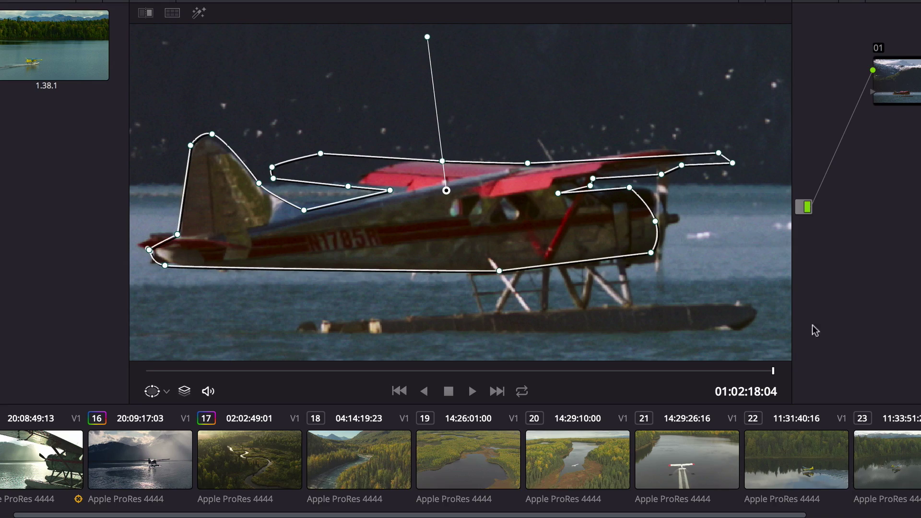
# Tidy the wing outline by pulling in the wing-tip points and scaling the front wing points inward
pyautogui.moveTo(718, 153); pyautogui.dragTo(668, 144)
pyautogui.moveTo(733, 163); pyautogui.dragTo(669, 158)
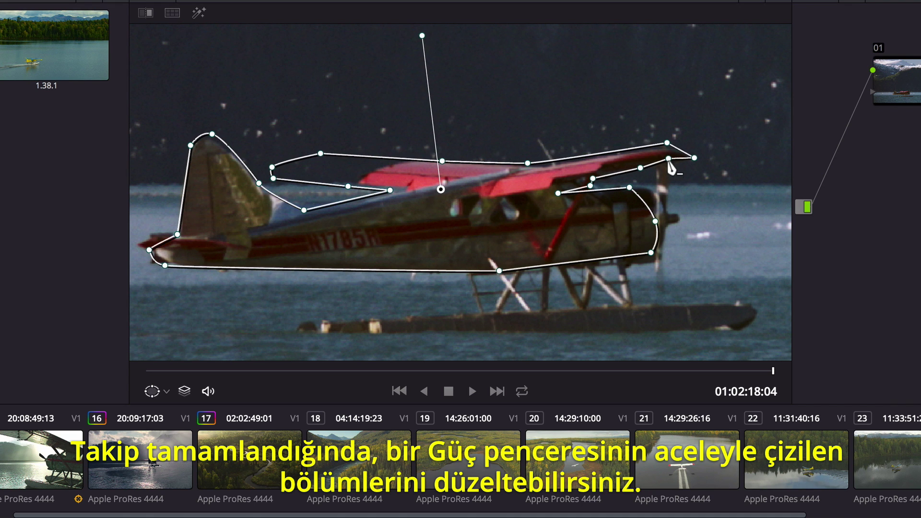
pyautogui.moveTo(264, 120); pyautogui.dragTo(405, 170)
pyautogui.moveTo(346, 126); pyautogui.dragTo(353, 130)
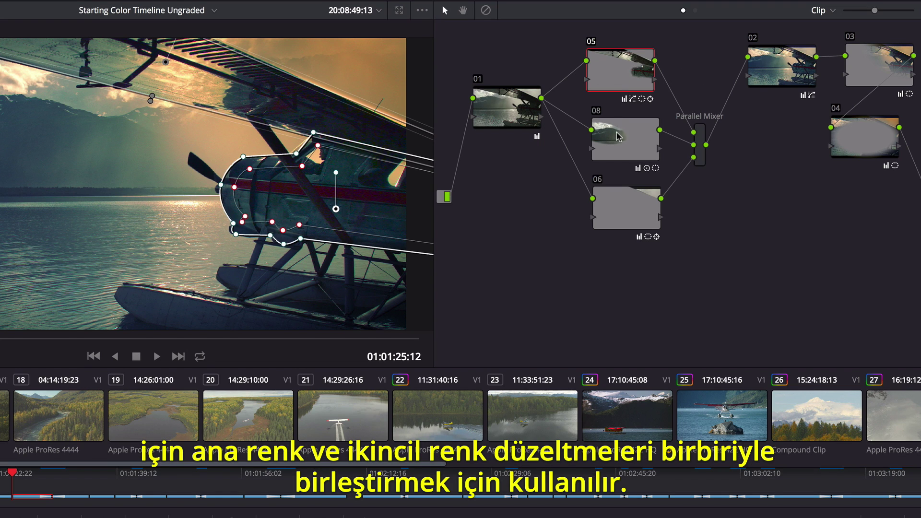
# Inspect nodes 08, 06, 02 and 03, then insert node 03 between the Parallel Mixer and node 02
pyautogui.click(618, 137)
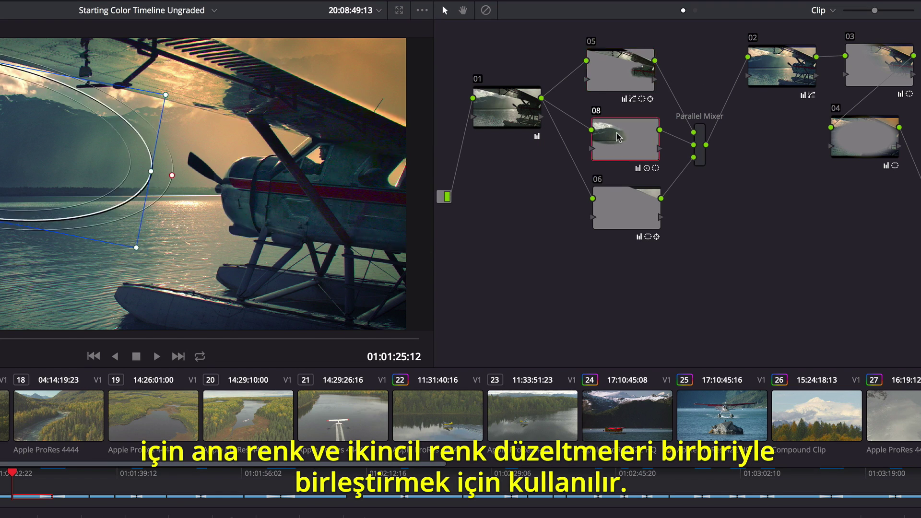
pyautogui.click(619, 203)
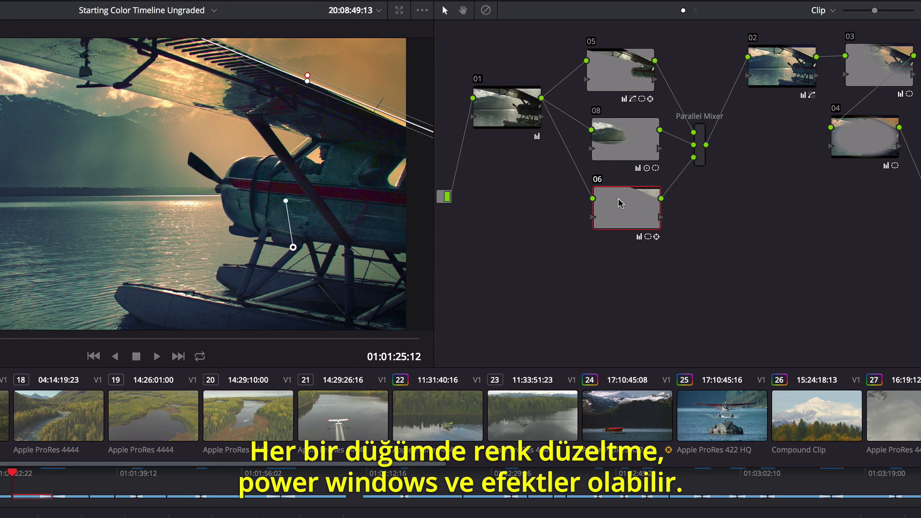
pyautogui.click(789, 71)
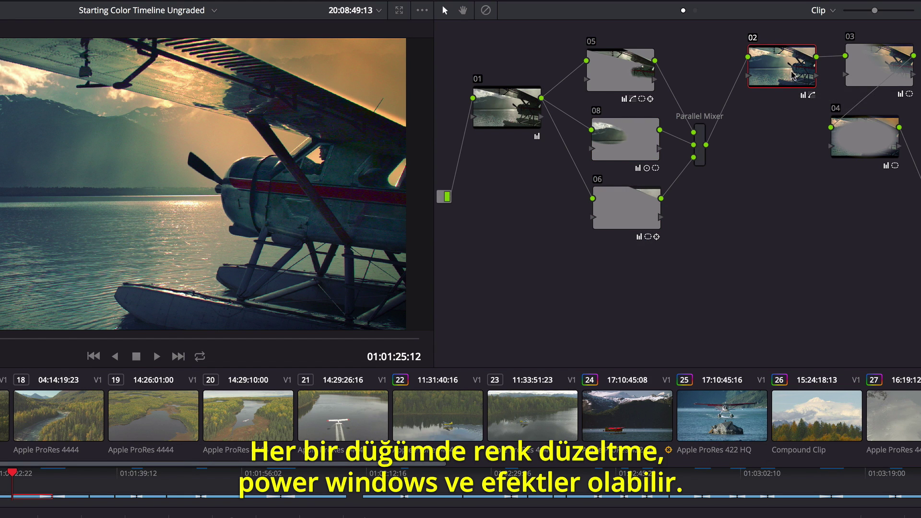
pyautogui.click(868, 71)
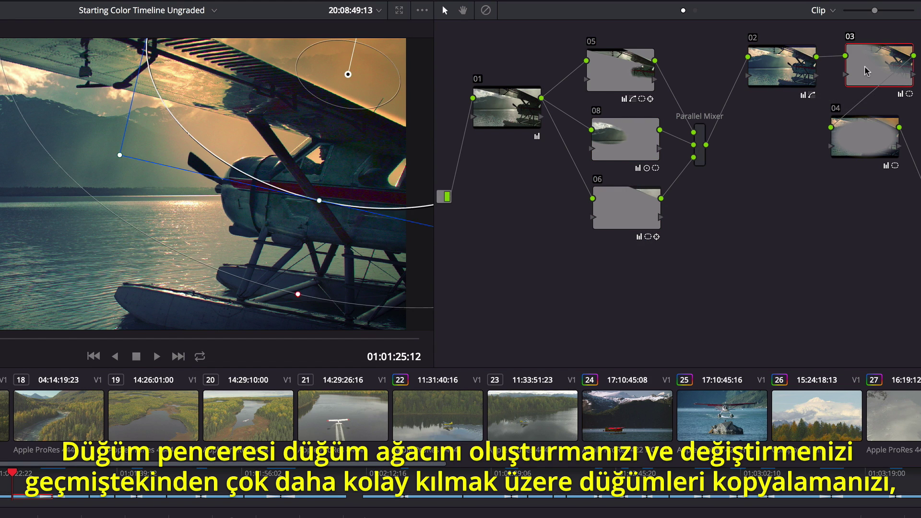
pyautogui.moveTo(867, 71); pyautogui.dragTo(716, 102)
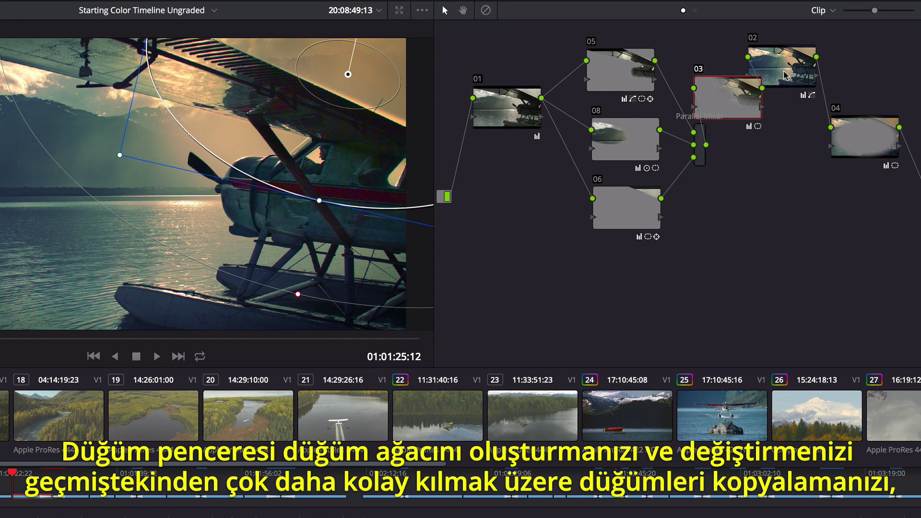
pyautogui.moveTo(781, 76); pyautogui.dragTo(843, 67)
pyautogui.moveTo(747, 96); pyautogui.dragTo(773, 72)
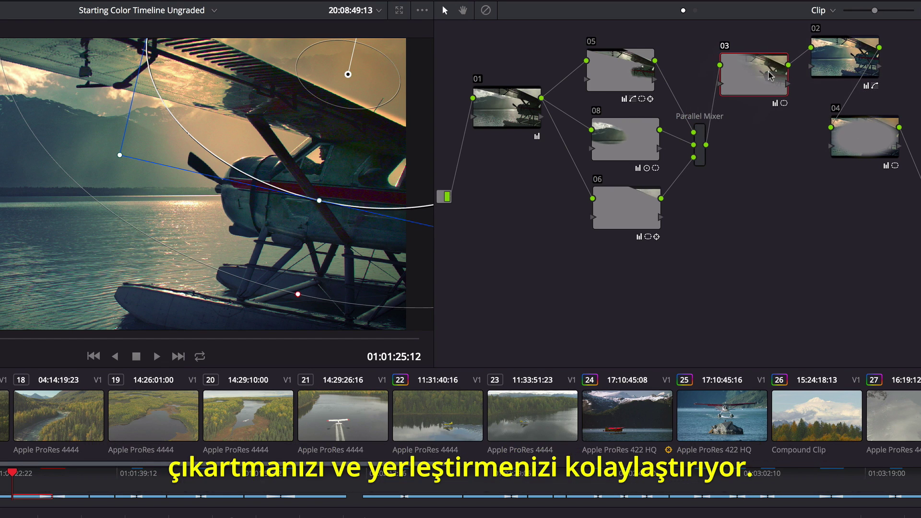
# Combine nodes 05, 08 and 06 into a compound node, decompose it, and move nodes 03, 02, 04 lower
pyautogui.moveTo(559, 33); pyautogui.dragTo(697, 243)
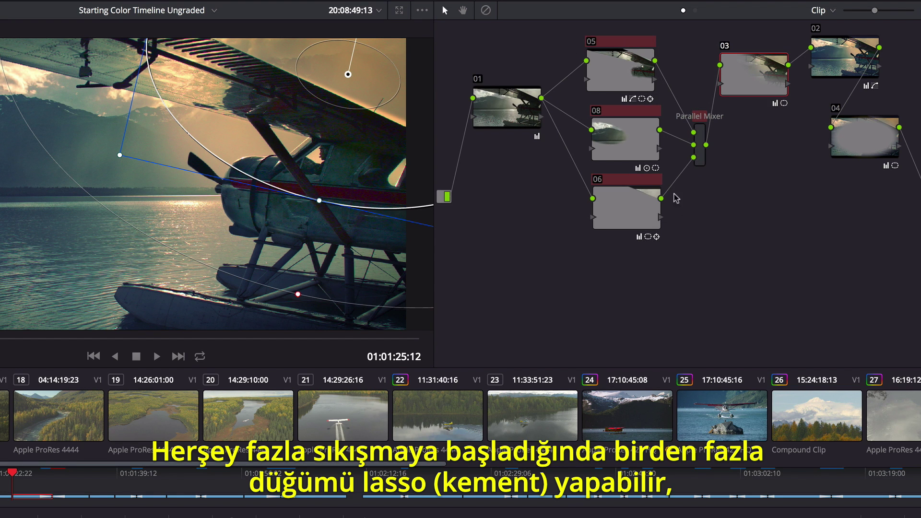
pyautogui.rightClick(634, 144)
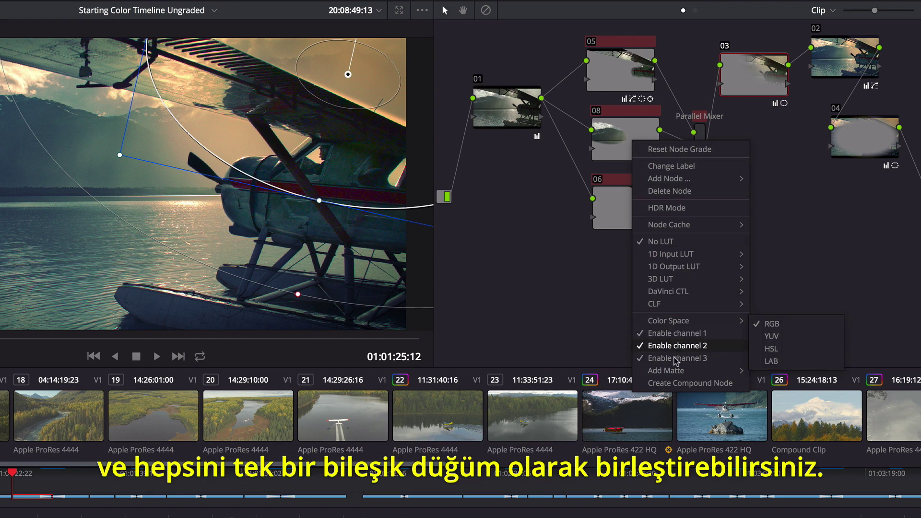
pyautogui.click(676, 383)
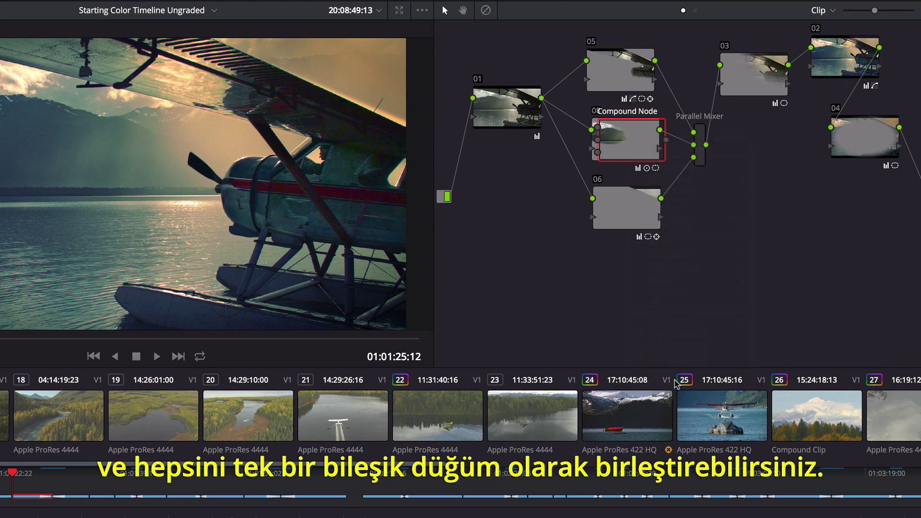
pyautogui.moveTo(646, 156); pyautogui.dragTo(641, 125)
pyautogui.rightClick(625, 114)
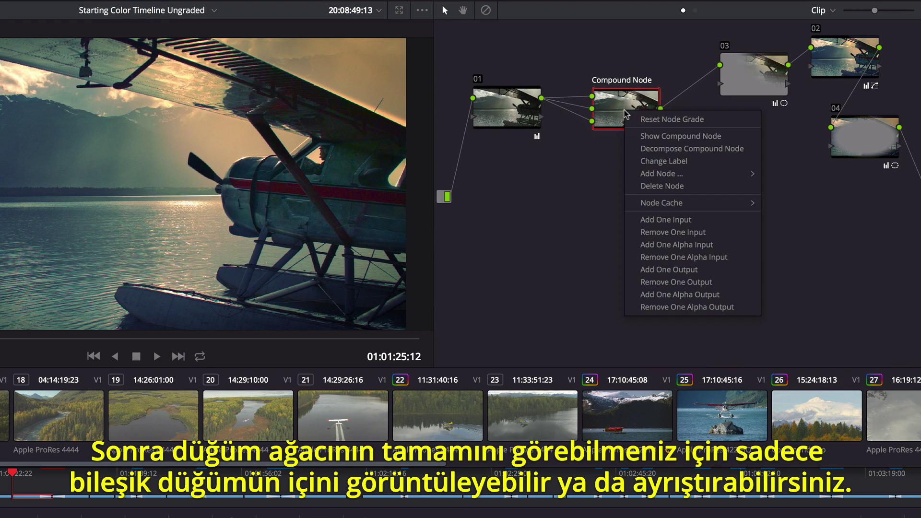
pyautogui.click(685, 152)
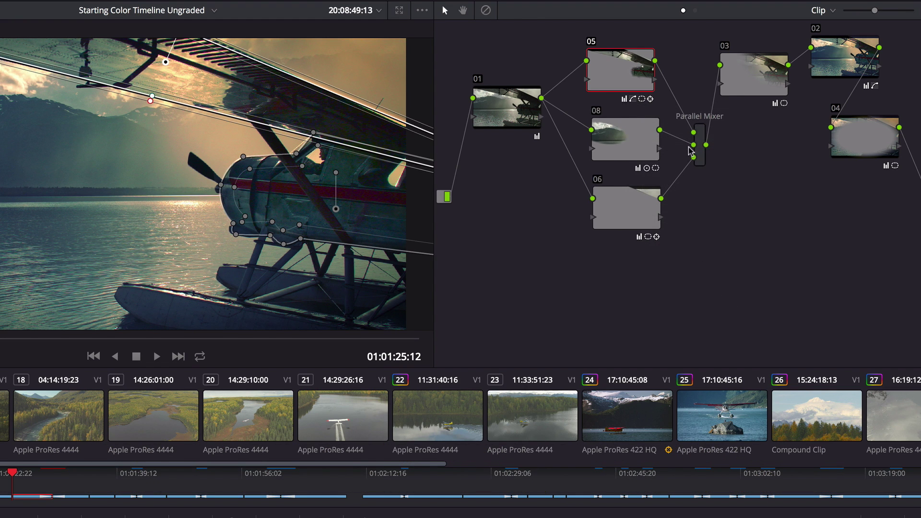
pyautogui.moveTo(759, 49)
pyautogui.mouseDown()
pyautogui.moveTo(887, 144)
pyautogui.moveTo(881, 205)
pyautogui.mouseUp()
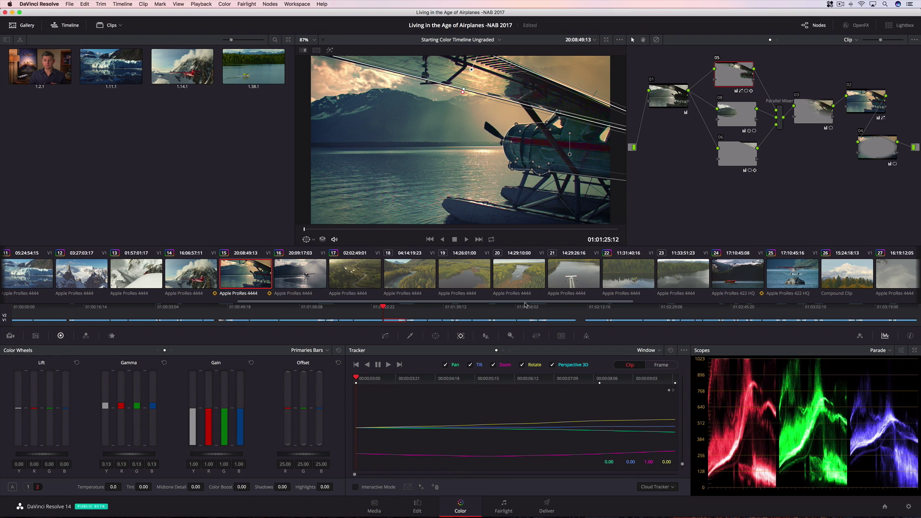
pyautogui.moveTo(526, 303); pyautogui.dragTo(837, 294)
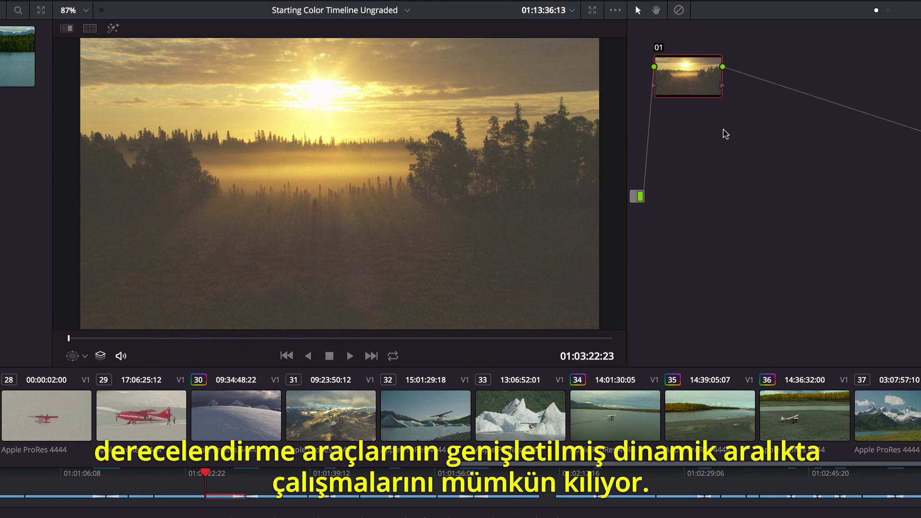
# Switch node 01 to HDR mode and shape a custom luma S-curve
pyautogui.rightClick(690, 80)
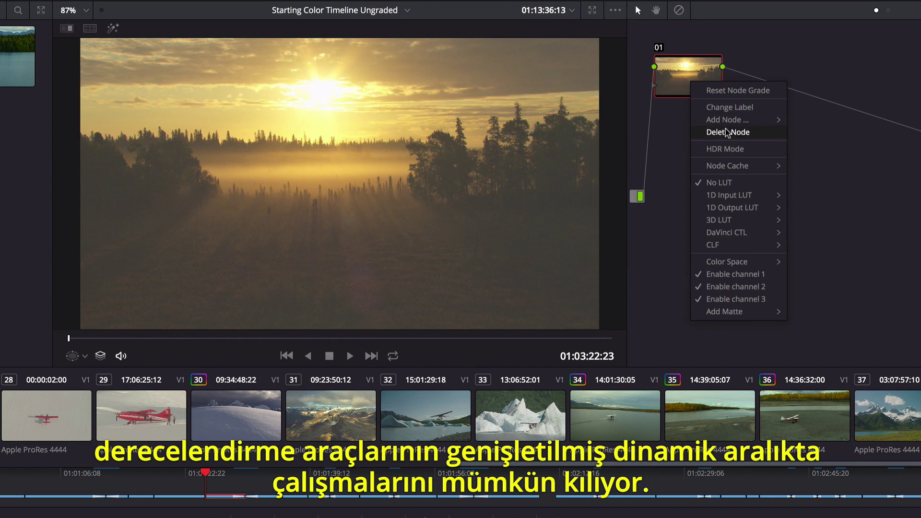
pyautogui.click(725, 149)
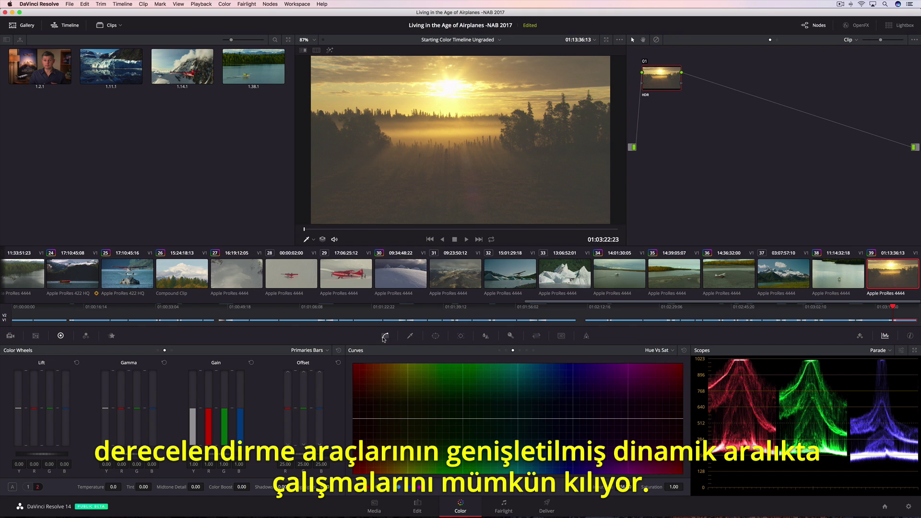
pyautogui.click(499, 351)
pyautogui.click(436, 445)
pyautogui.moveTo(436, 445); pyautogui.dragTo(436, 463)
pyautogui.moveTo(537, 401); pyautogui.dragTo(537, 372)
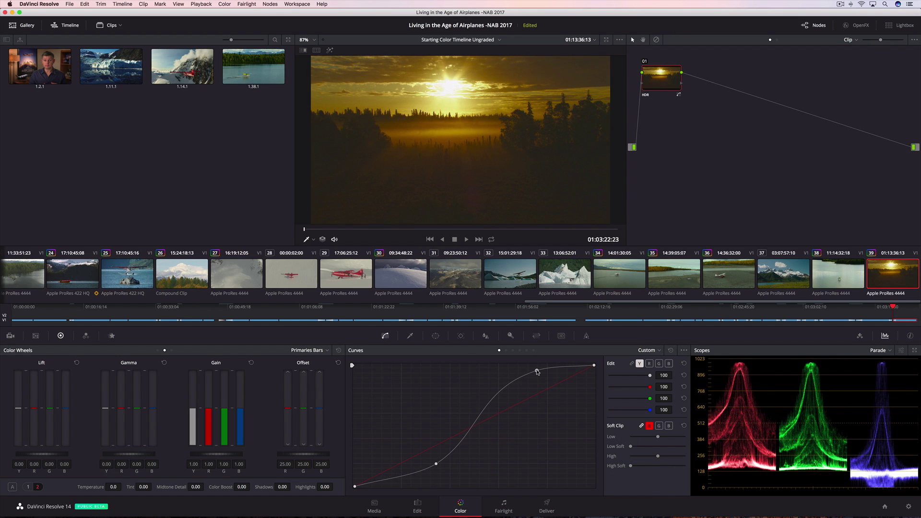
# Lower the lift to -0.02, brighten the sun highlights, and play the sunrise clip
pyautogui.moveTo(56, 454); pyautogui.dragTo(50, 454)
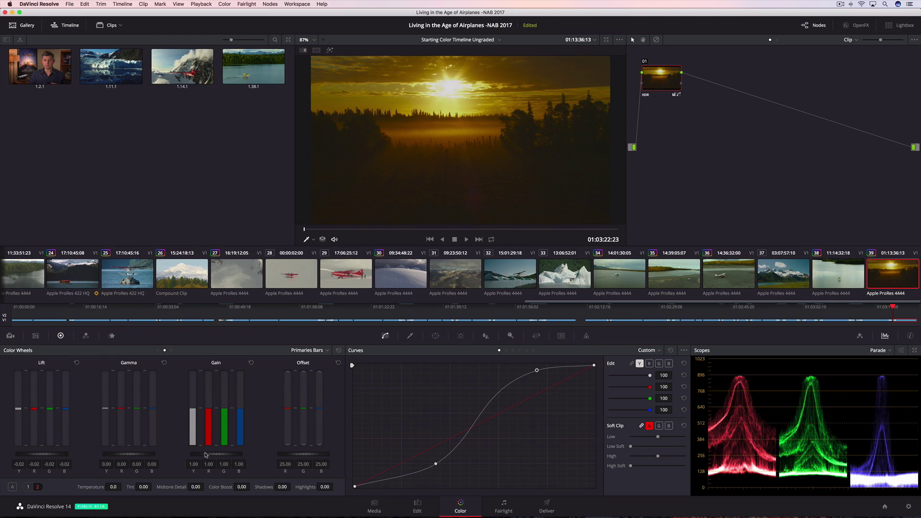
pyautogui.moveTo(203, 454); pyautogui.dragTo(211, 454)
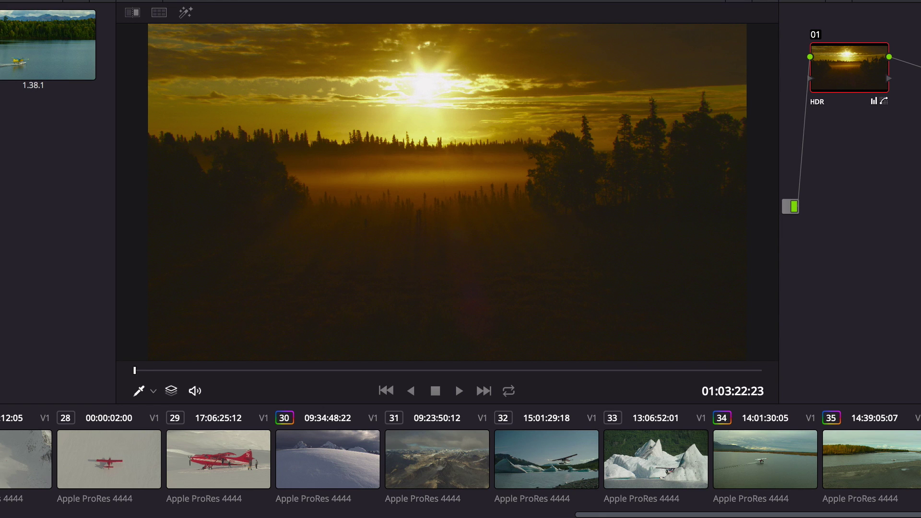
pyautogui.press('space')
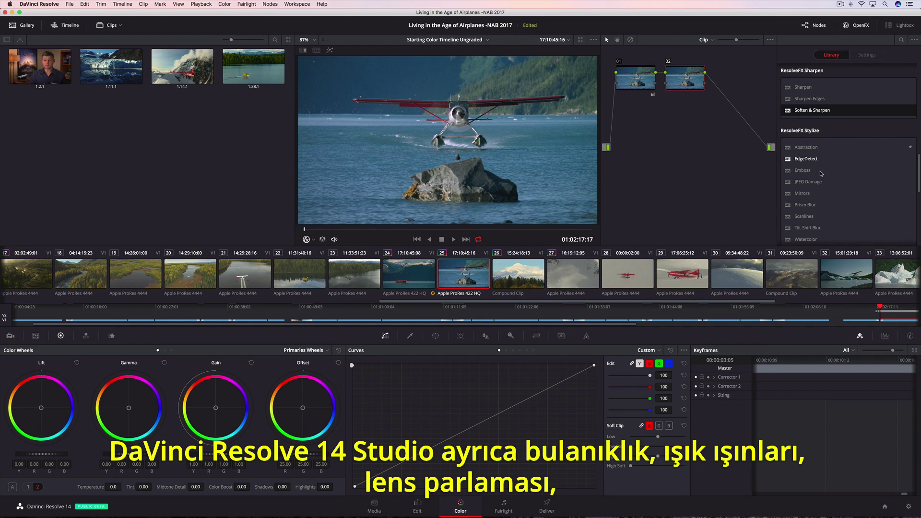
# Apply Tilt-Shift Blur to node 02 with blur strength 5.45 and Center Y 0.682
pyautogui.moveTo(810, 229); pyautogui.dragTo(725, 115)
pyautogui.moveTo(684, 77); pyautogui.dragTo(685, 78)
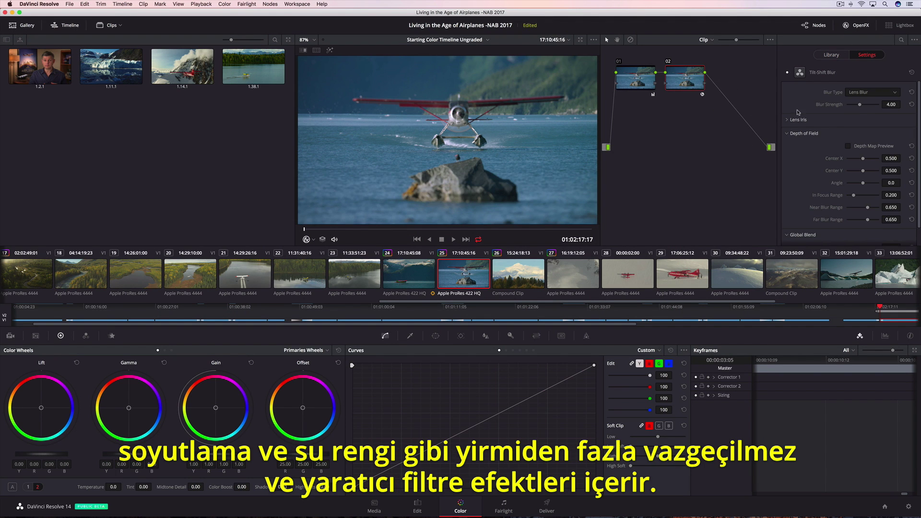
pyautogui.moveTo(860, 105); pyautogui.dragTo(864, 105)
pyautogui.moveTo(865, 172); pyautogui.dragTo(869, 172)
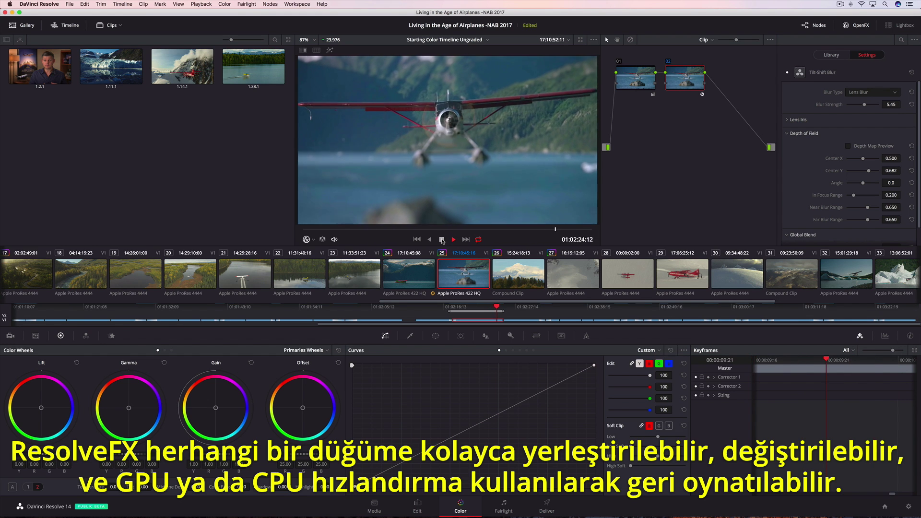
# Stop playback and open interview clip 02
pyautogui.click(442, 240)
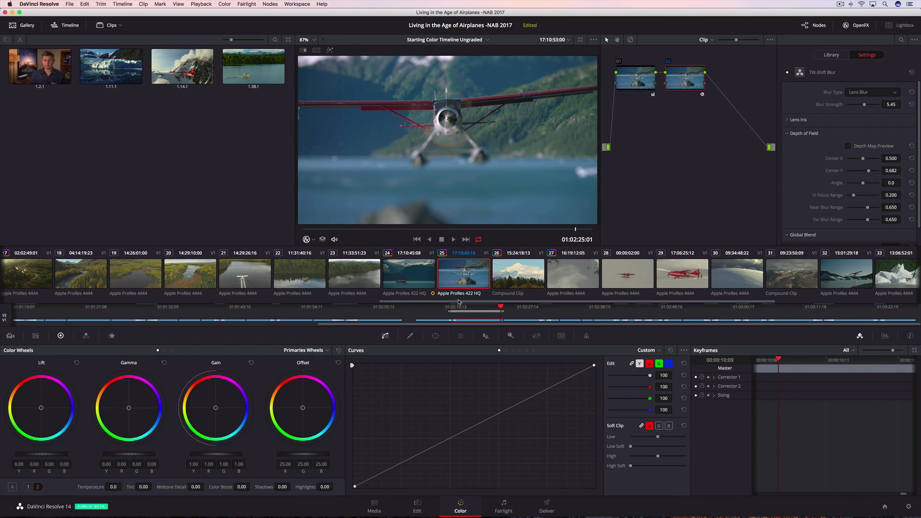
pyautogui.moveTo(458, 301); pyautogui.dragTo(195, 302)
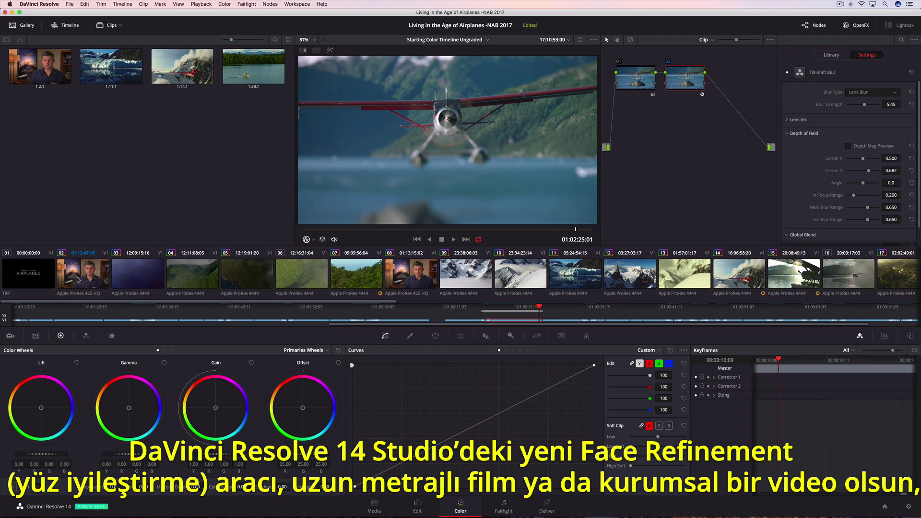
pyautogui.click(78, 280)
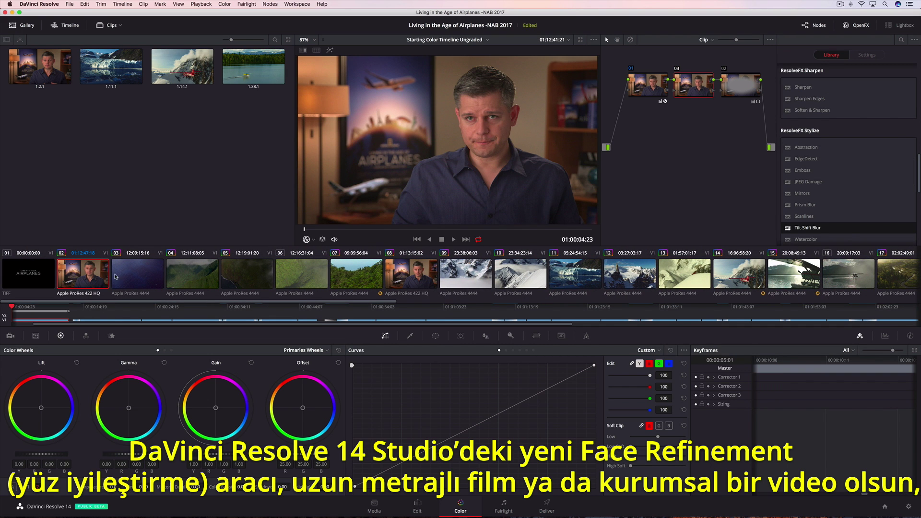
# Zoom the viewer to 199% on the interviewee's face and scrub to check the landmark tracking
pyautogui.scroll(5, 501, 119)
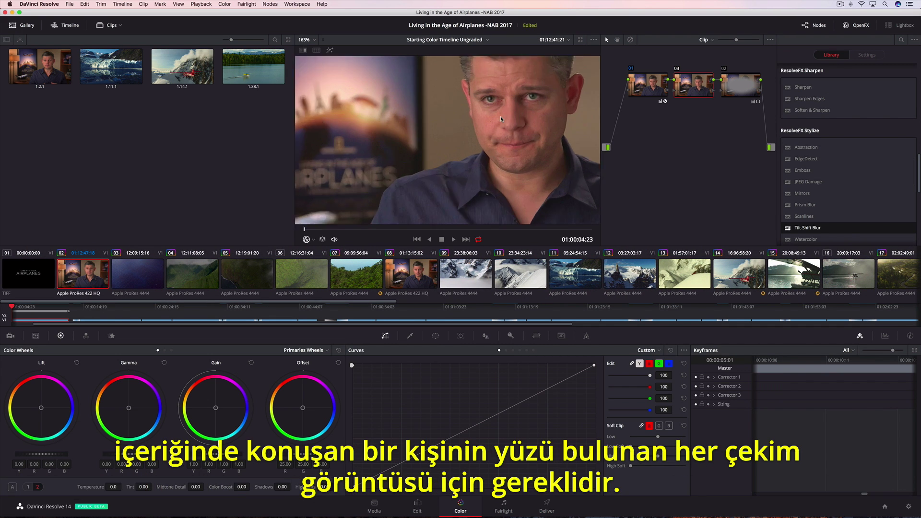
pyautogui.moveTo(500, 117); pyautogui.dragTo(369, 206)
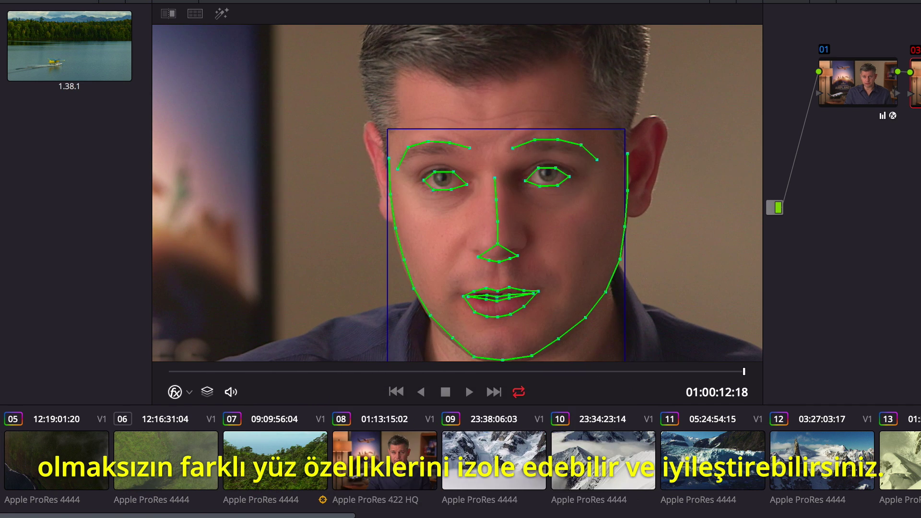
pyautogui.moveTo(752, 373); pyautogui.dragTo(423, 373)
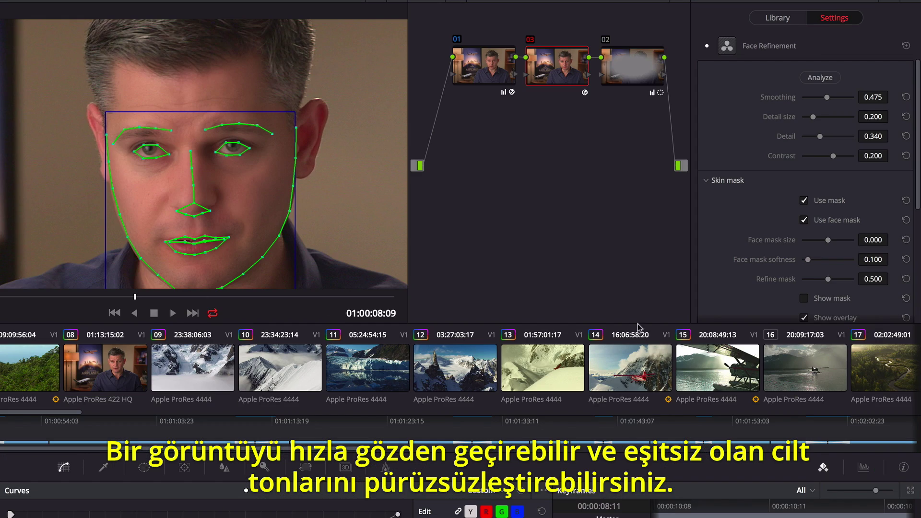
# Hide the landmark overlay, add slight skin smoothing, and set Eye Sharpening 0.803 and Eye Light 0.058
pyautogui.click(805, 318)
pyautogui.moveTo(826, 97)
pyautogui.mouseDown()
pyautogui.moveTo(802, 99)
pyautogui.moveTo(811, 100)
pyautogui.mouseUp()
pyautogui.moveTo(917, 121); pyautogui.dragTo(912, 227)
pyautogui.click(709, 185)
pyautogui.moveTo(802, 202); pyautogui.dragTo(843, 202)
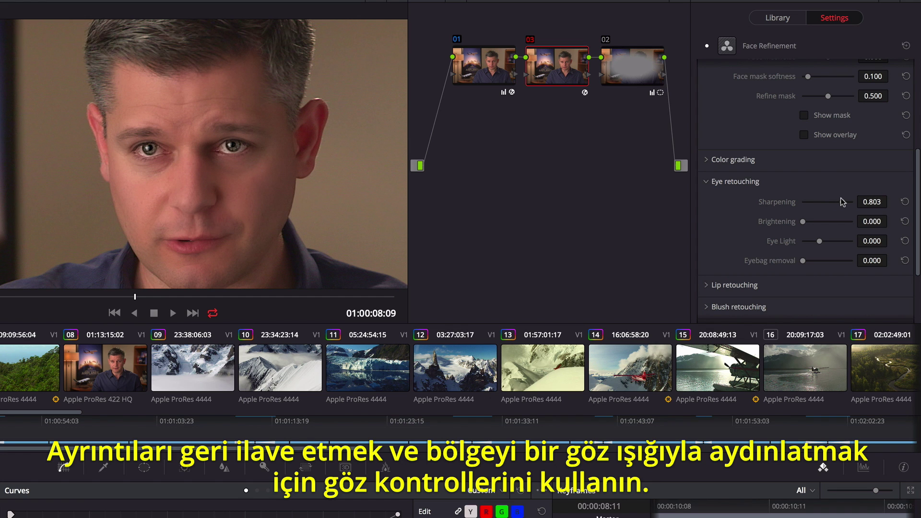
pyautogui.moveTo(821, 242)
pyautogui.mouseDown()
pyautogui.moveTo(823, 260)
pyautogui.moveTo(834, 258)
pyautogui.mouseUp()
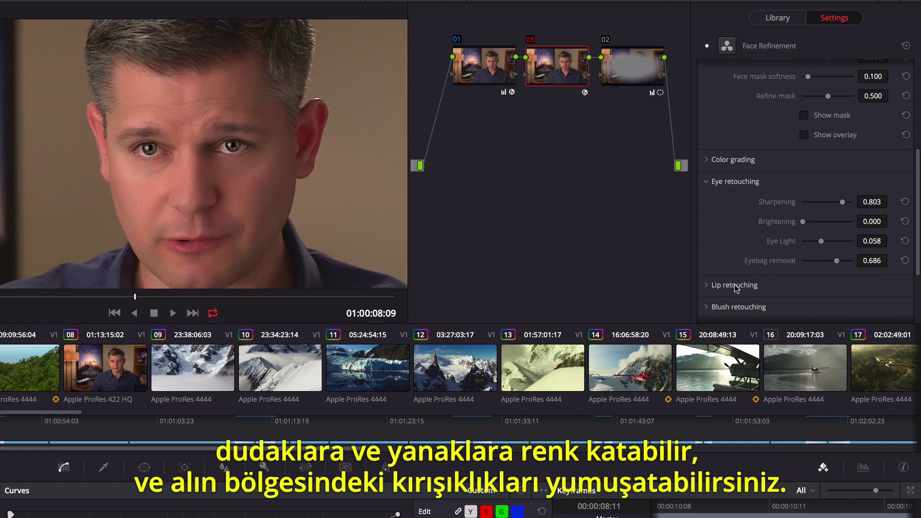
# Set Lip Saturation to 0.233 and Forehead Smooth to 0.070
pyautogui.click(706, 285)
pyautogui.scroll(-1, 810, 277)
pyautogui.moveTo(830, 285); pyautogui.dragTo(834, 285)
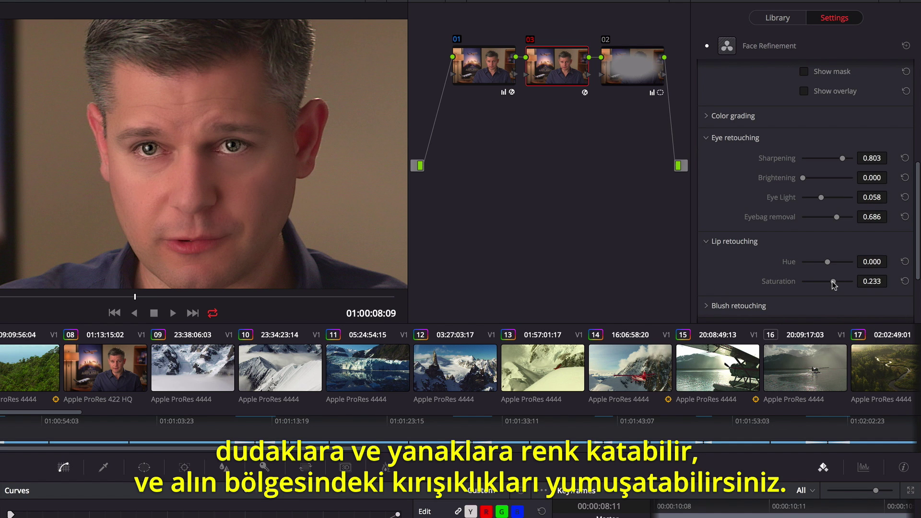
pyautogui.scroll(-2, 815, 240)
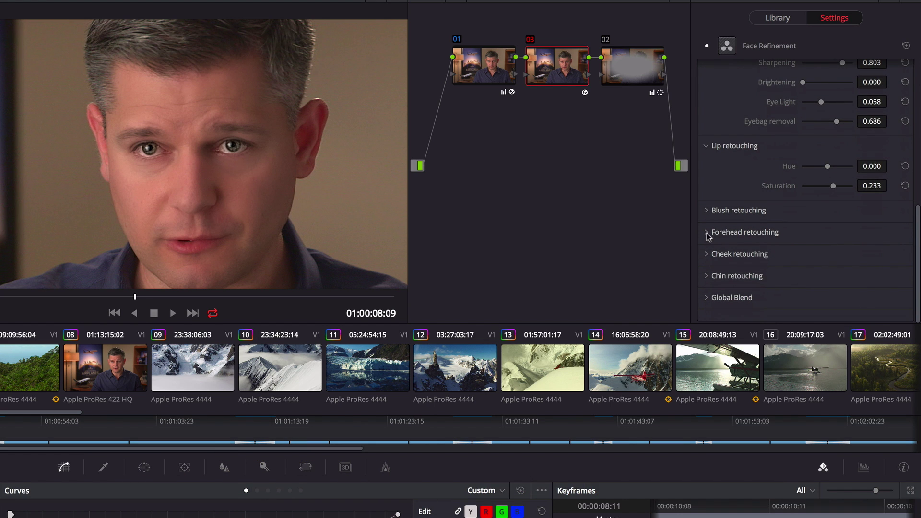
pyautogui.click(707, 233)
pyautogui.moveTo(812, 292); pyautogui.dragTo(806, 293)
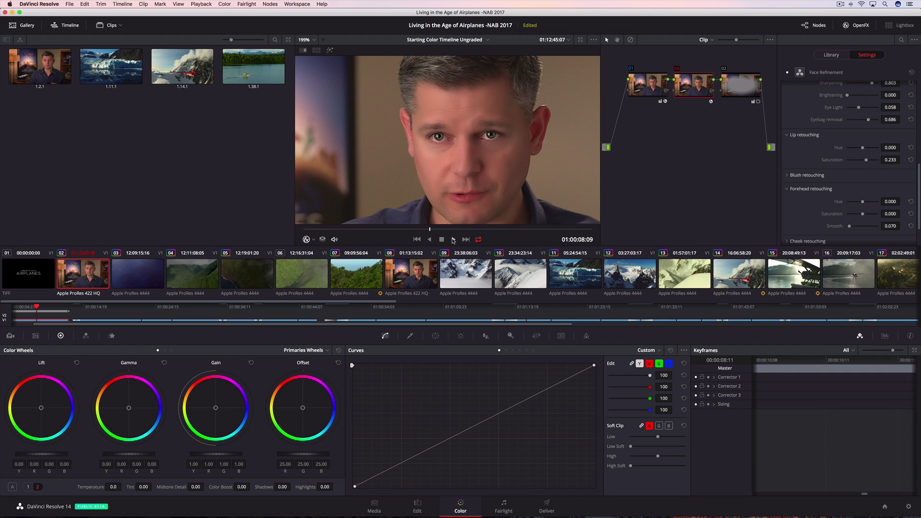
# Play the retouched interview, then open mountain clip 26
pyautogui.click(453, 239)
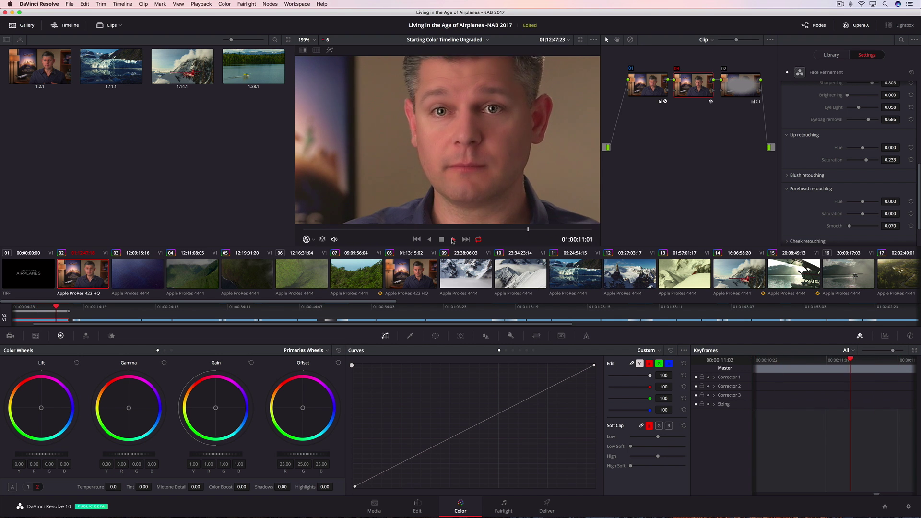
pyautogui.hscroll(15, 485, 284)
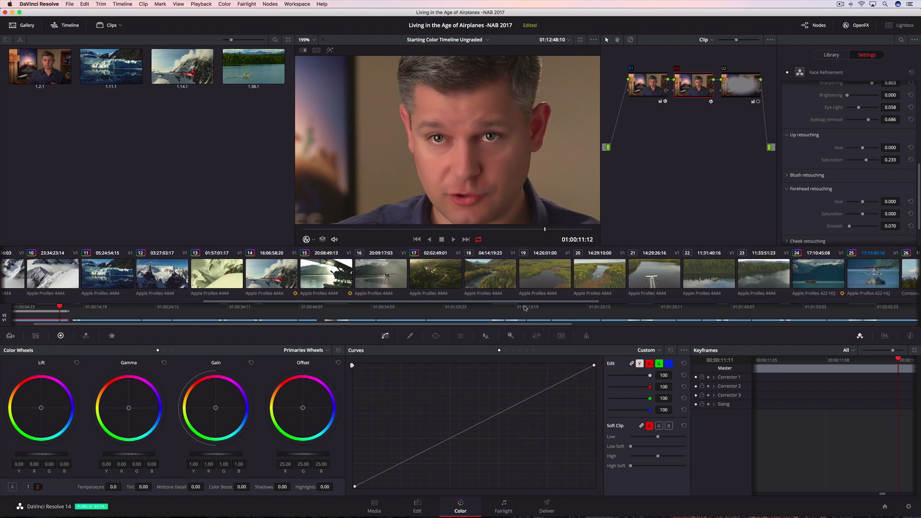
pyautogui.click(482, 276)
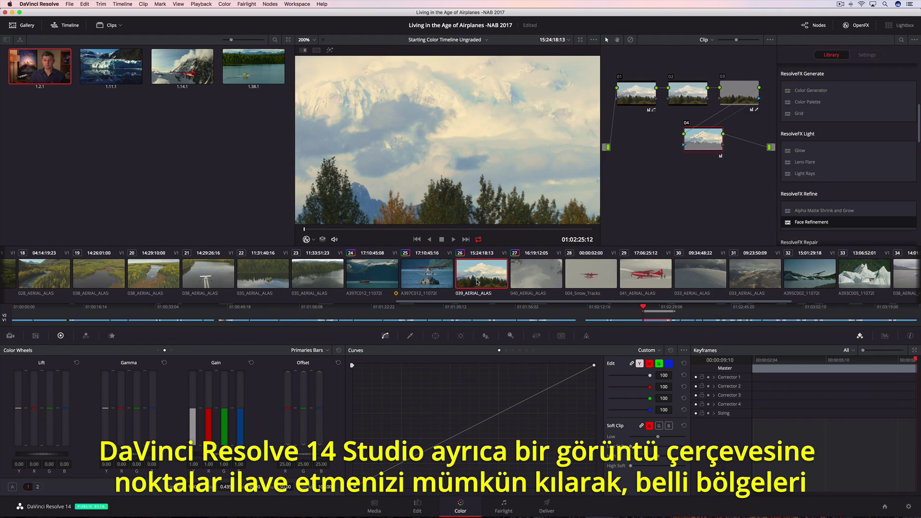
# Fit the mountain image in the viewer and drag Warper points above the peak upward to stretch it taller
pyautogui.click(313, 40)
pyautogui.click(313, 50)
pyautogui.scroll(-10, 918, 126)
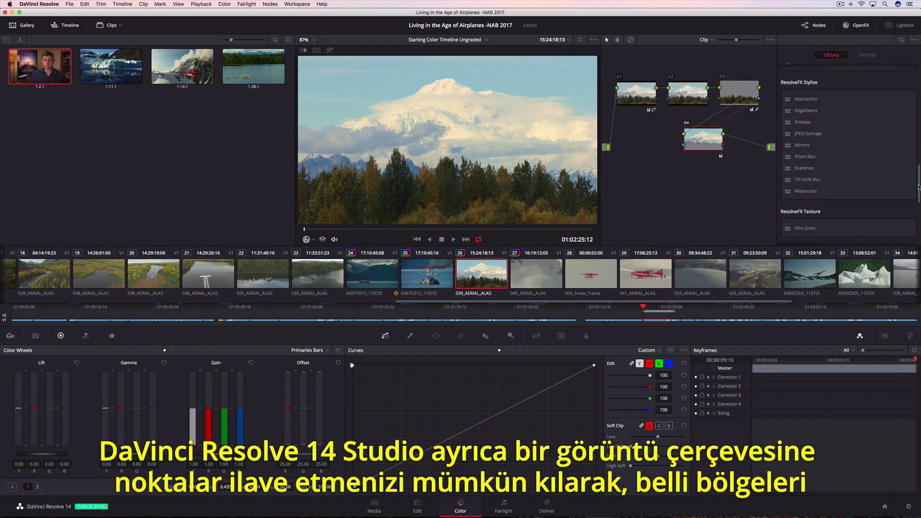
pyautogui.moveTo(802, 216); pyautogui.dragTo(683, 93)
pyautogui.click(188, 60)
pyautogui.click(684, 65)
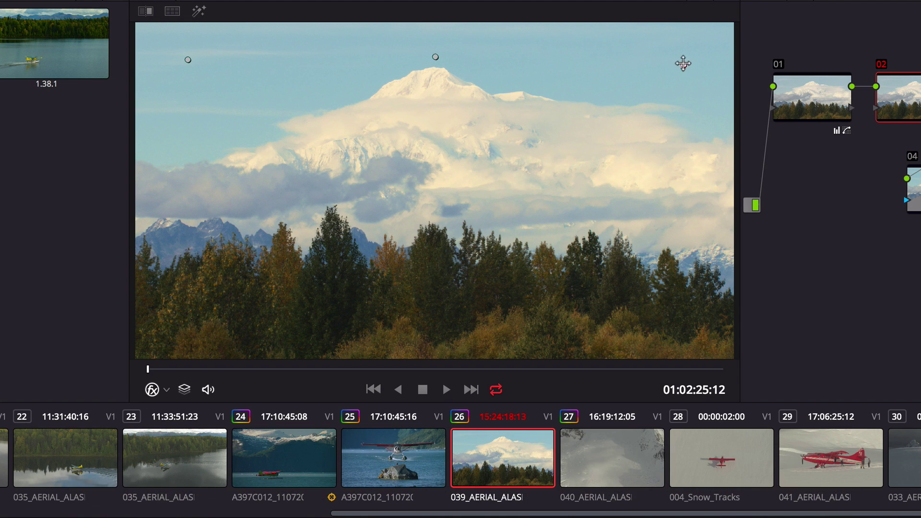
pyautogui.moveTo(435, 56); pyautogui.dragTo(436, 35)
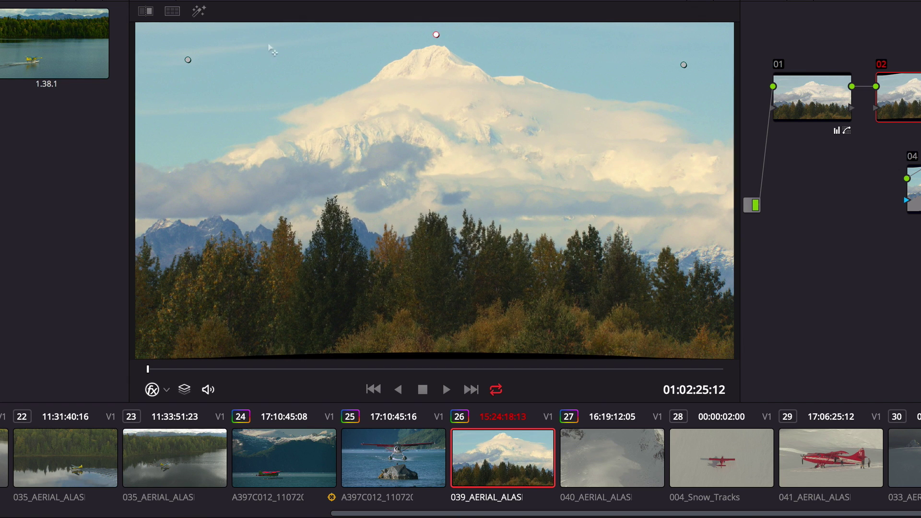
pyautogui.moveTo(188, 58)
pyautogui.mouseDown()
pyautogui.moveTo(185, 41)
pyautogui.moveTo(186, 56)
pyautogui.mouseUp()
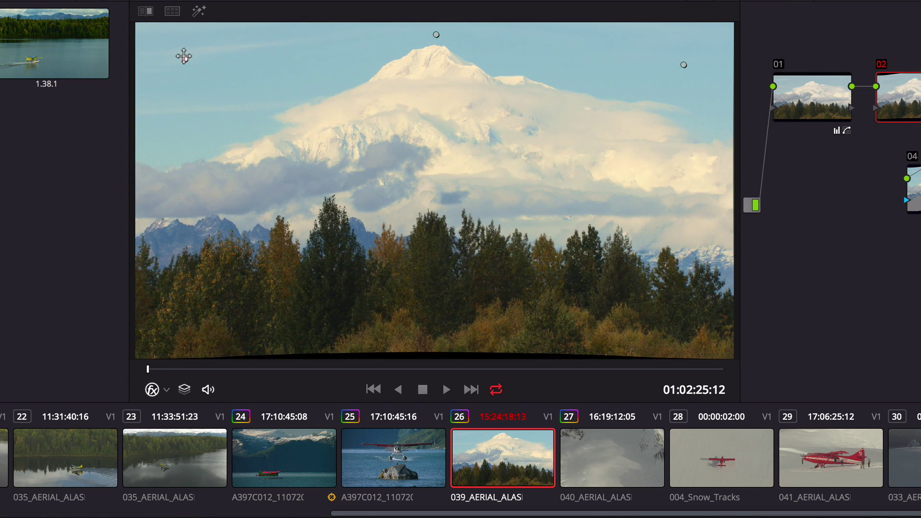
pyautogui.moveTo(684, 65)
pyautogui.mouseDown()
pyautogui.moveTo(683, 46)
pyautogui.moveTo(683, 55)
pyautogui.mouseUp()
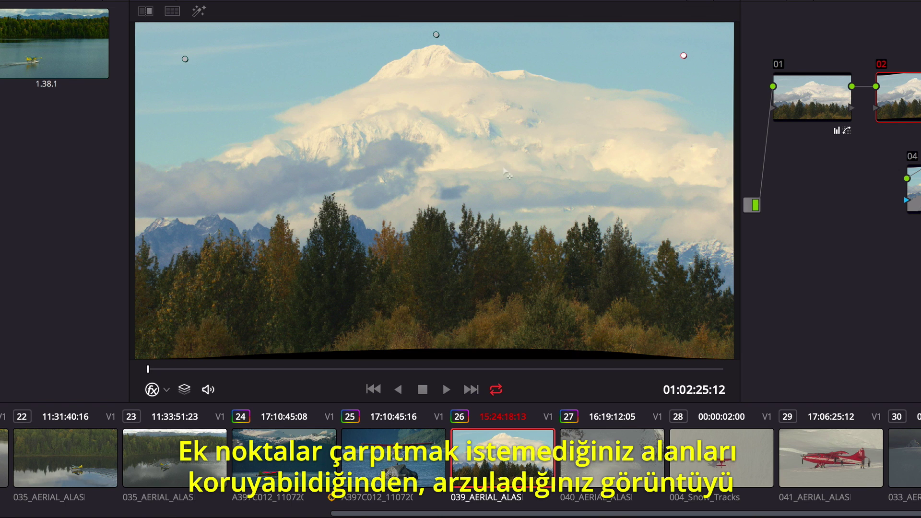
# Pin the left, centre and right mountains so the lower landscape stays undistorted
pyautogui.click(167, 232)
pyautogui.click(430, 215)
pyautogui.click(699, 218)
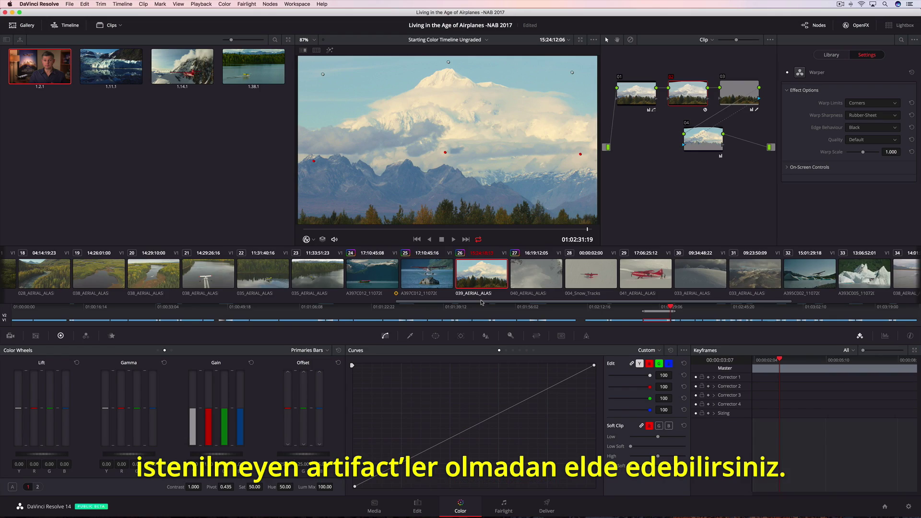
pyautogui.hscroll(-15, 196, 297)
pyautogui.hscroll(-5, 196, 297)
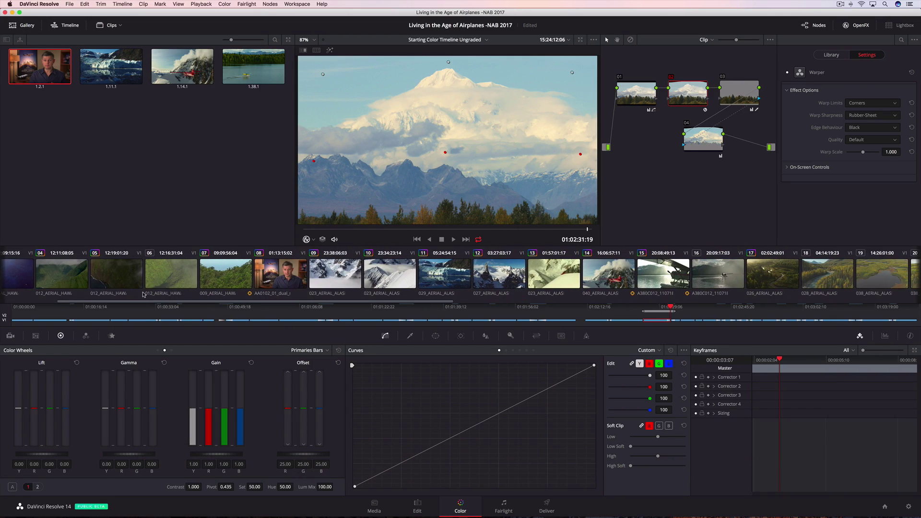
# Load hazy aerial clip 07 and play it, stopping on the city view
pyautogui.click(228, 273)
pyautogui.click(454, 239)
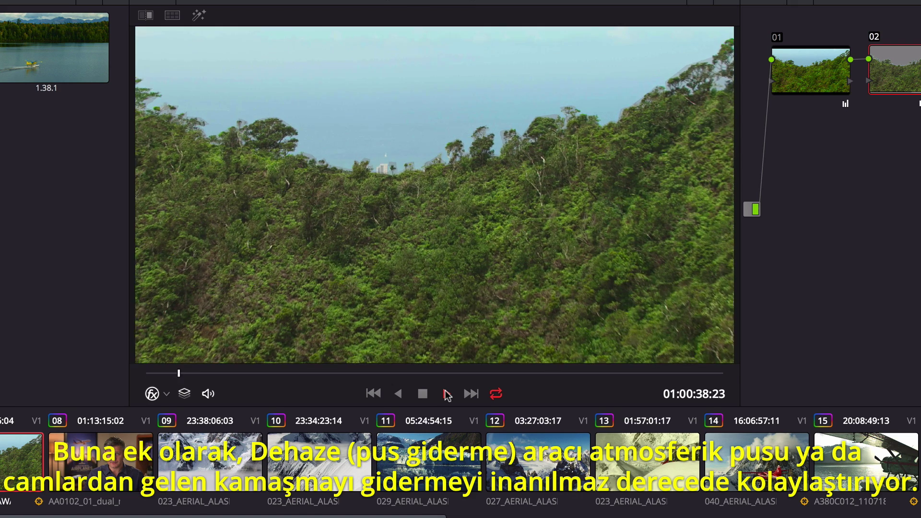
pyautogui.click(424, 394)
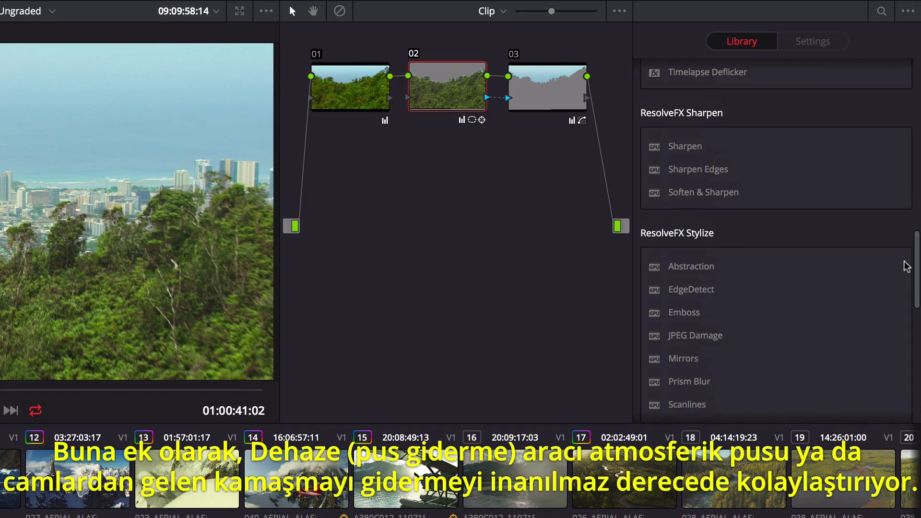
pyautogui.scroll(10, 900, 216)
# Apply Dehaze to node 03: strength 0.273, light cyan haze colour, shadow -61.4, highlight 40.9
pyautogui.moveTo(686, 164); pyautogui.dragTo(551, 84)
pyautogui.moveTo(828, 121); pyautogui.dragTo(811, 121)
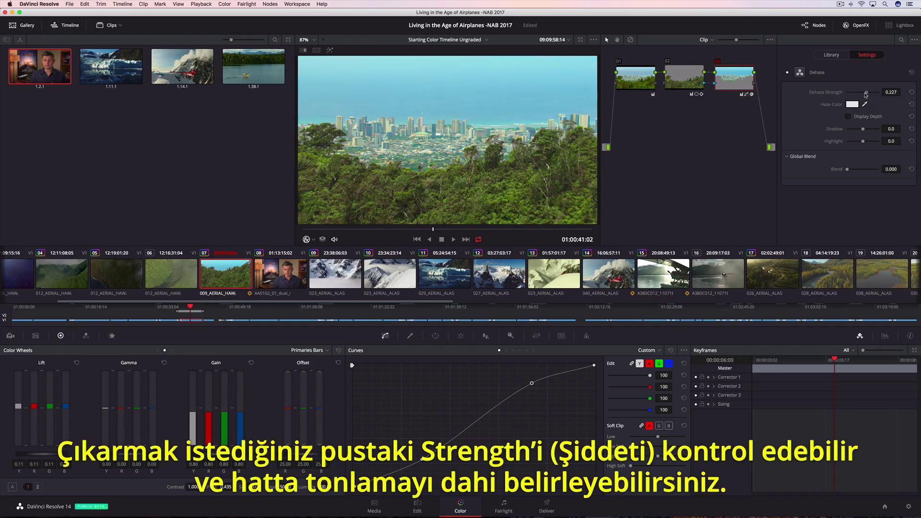
pyautogui.moveTo(866, 95); pyautogui.dragTo(868, 94)
pyautogui.click(857, 106)
pyautogui.click(757, 235)
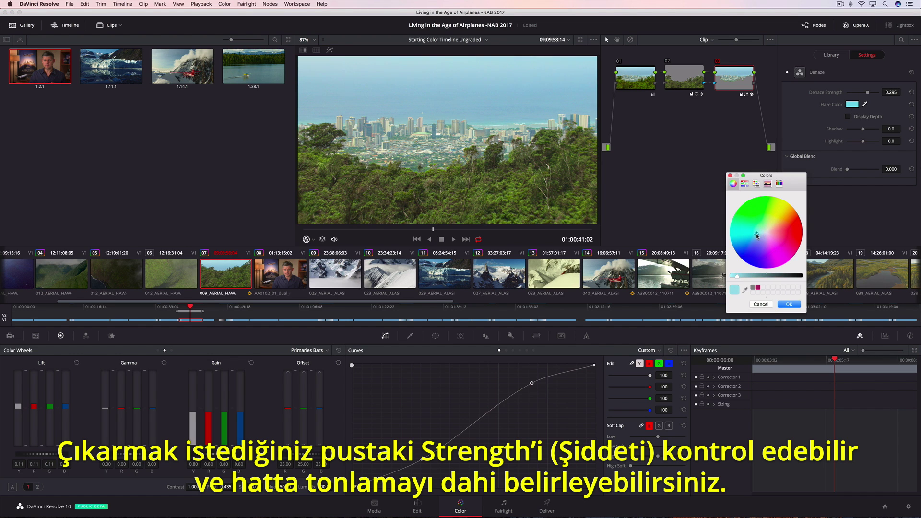
pyautogui.click(789, 304)
pyautogui.moveTo(862, 129)
pyautogui.mouseDown()
pyautogui.moveTo(852, 132)
pyautogui.moveTo(868, 142)
pyautogui.mouseUp()
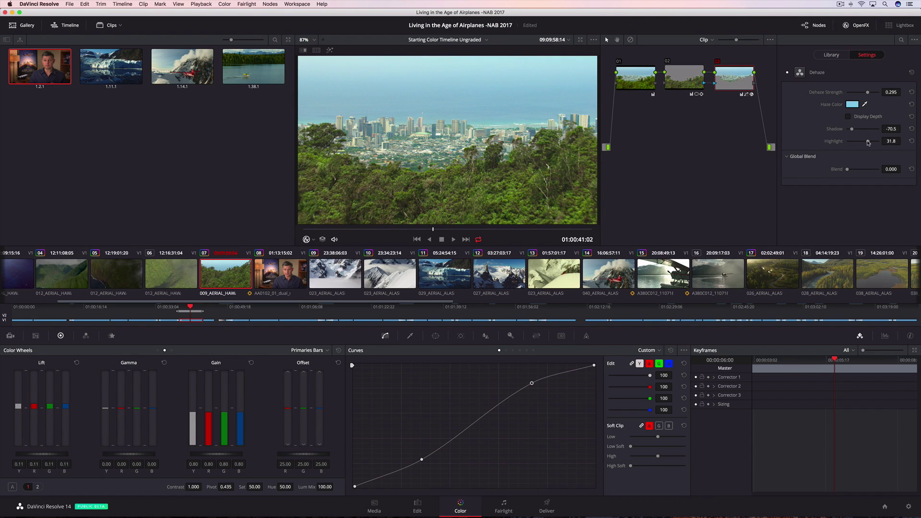
# Toggle the Dehaze bypass twice to compare against the original hazy image
pyautogui.click(787, 73)
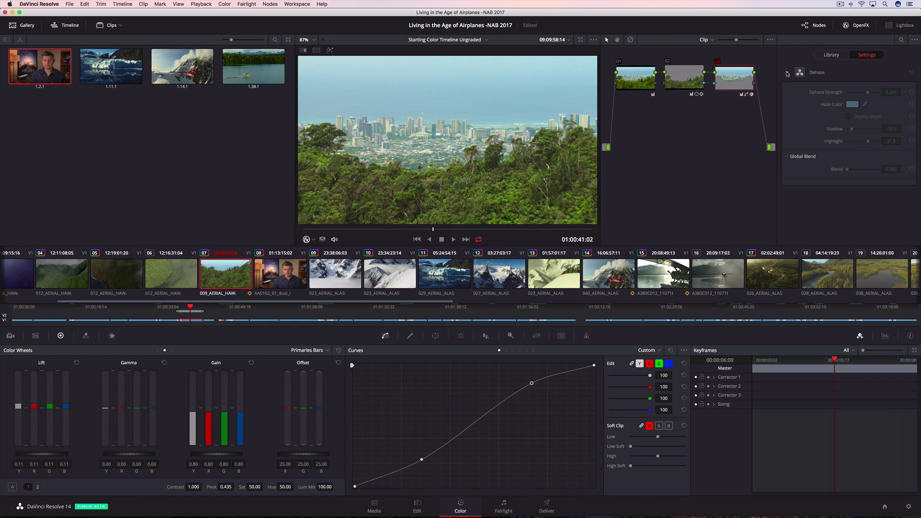
pyautogui.click(788, 73)
pyautogui.click(788, 73)
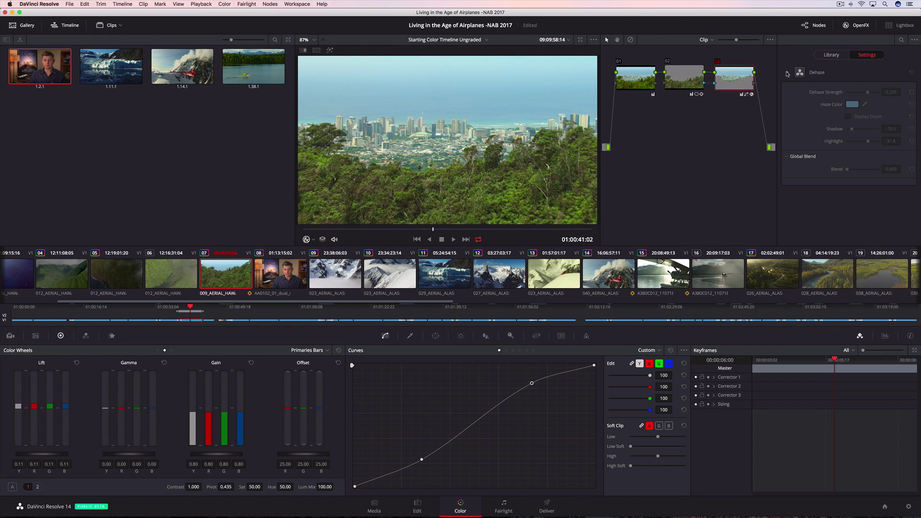
pyautogui.click(787, 73)
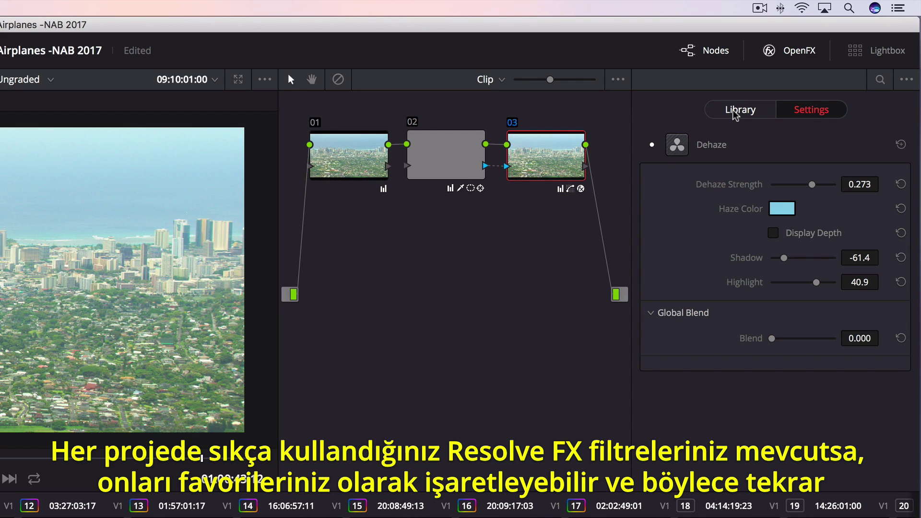
# Star Contrast Pop in the OpenFX library, filter to Favorites, then return to Show All
pyautogui.click(734, 112)
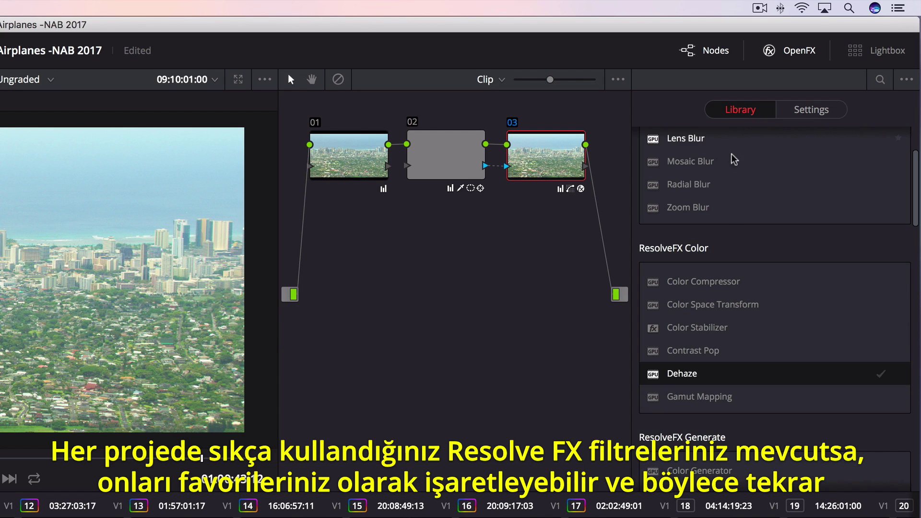
pyautogui.click(898, 351)
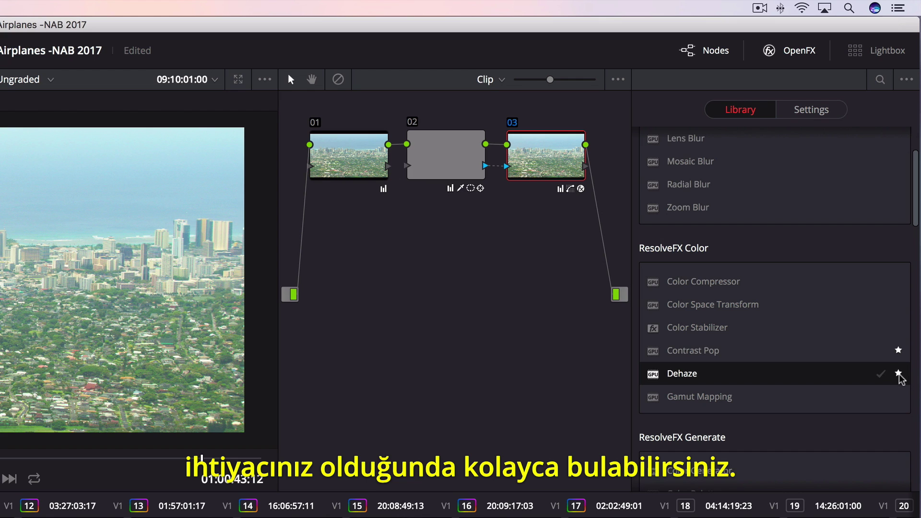
pyautogui.click(906, 79)
pyautogui.click(892, 110)
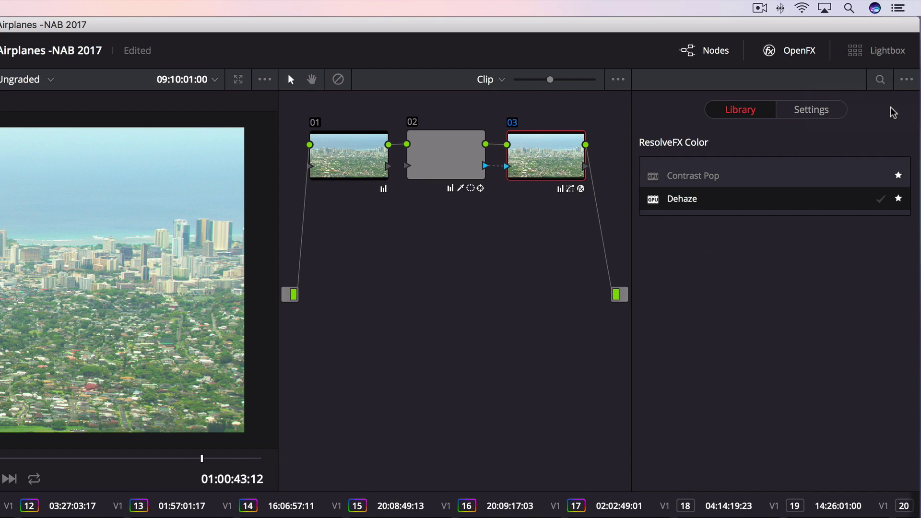
pyautogui.click(905, 80)
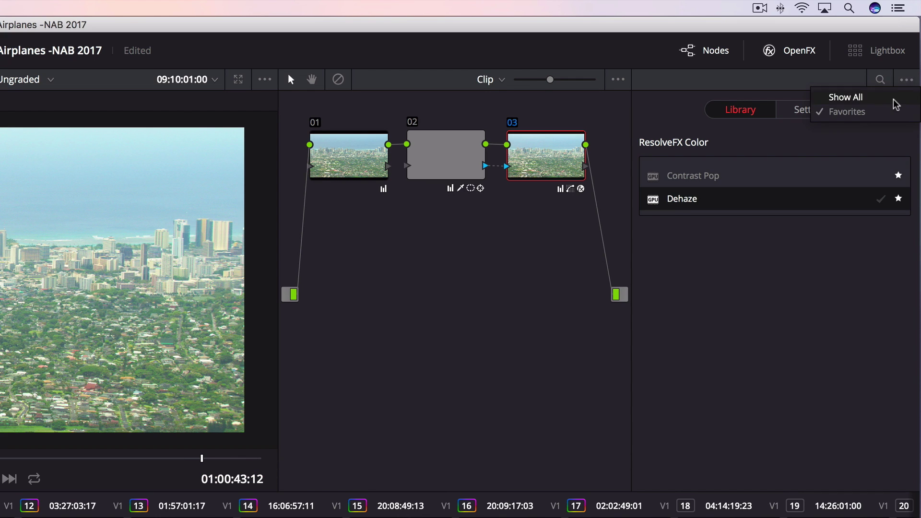
pyautogui.click(895, 97)
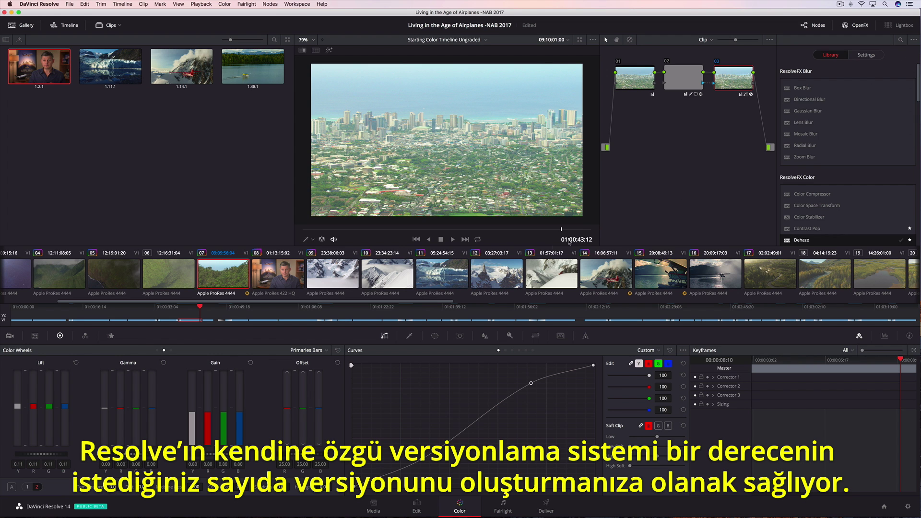
# Create a new local grade version for presenter clip 08, named 'W'
pyautogui.click(279, 274)
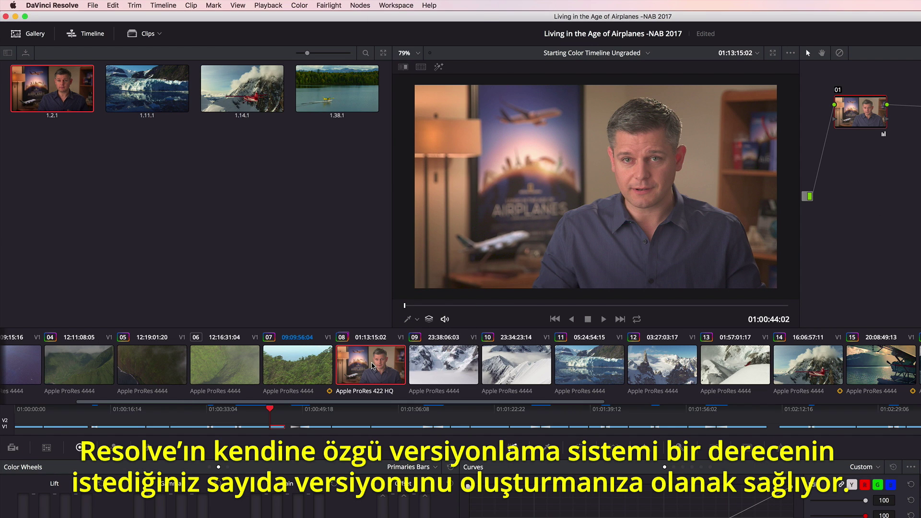
pyautogui.rightClick(372, 366)
pyautogui.moveTo(480, 18)
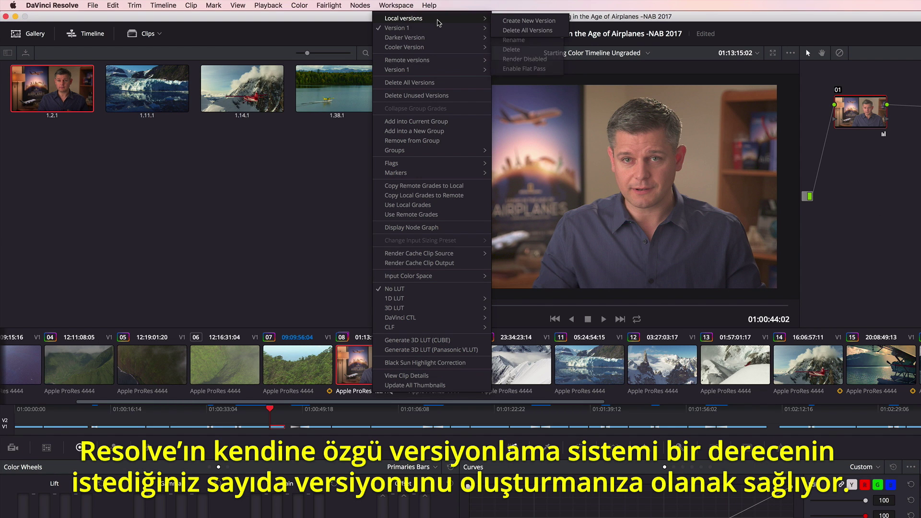
pyautogui.click(546, 21)
pyautogui.tripleClick(580, 309)
pyautogui.write('Warmer Version')
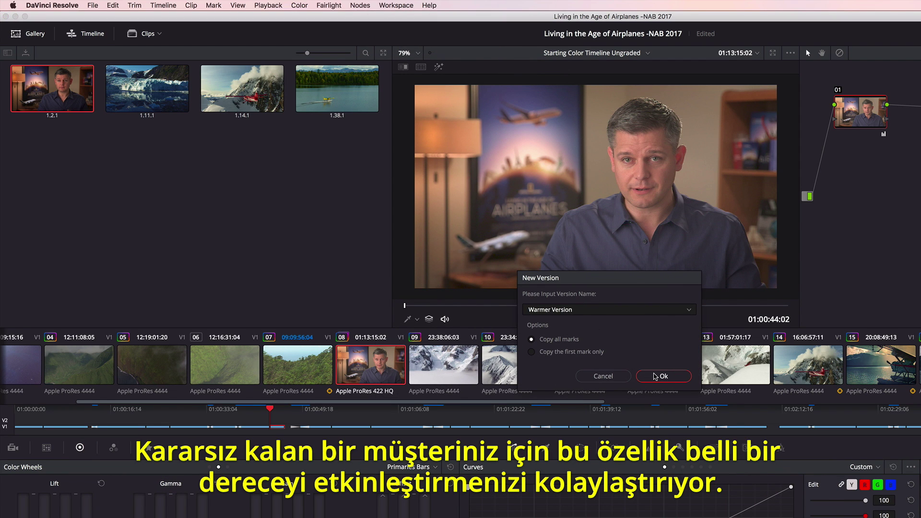
pyautogui.click(655, 376)
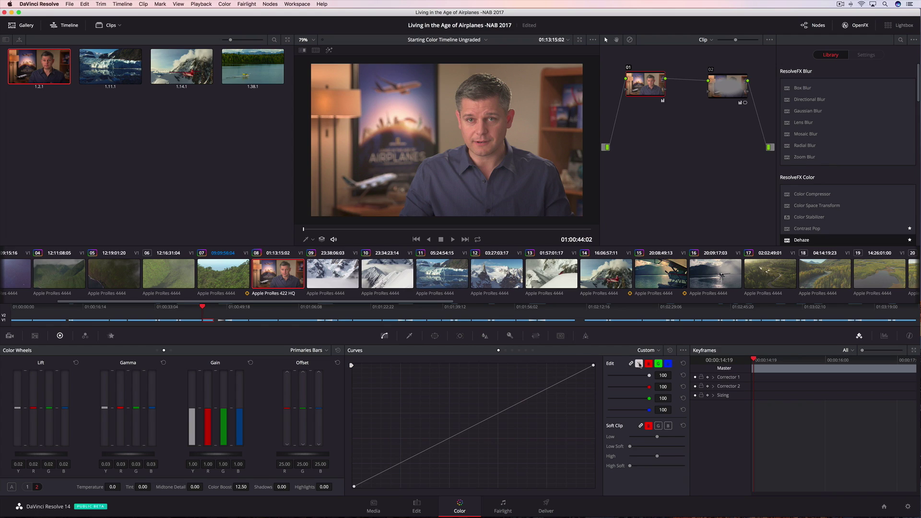
# Switch the curve to red, compare versions in split screen, and pick the top-right one
pyautogui.click(648, 364)
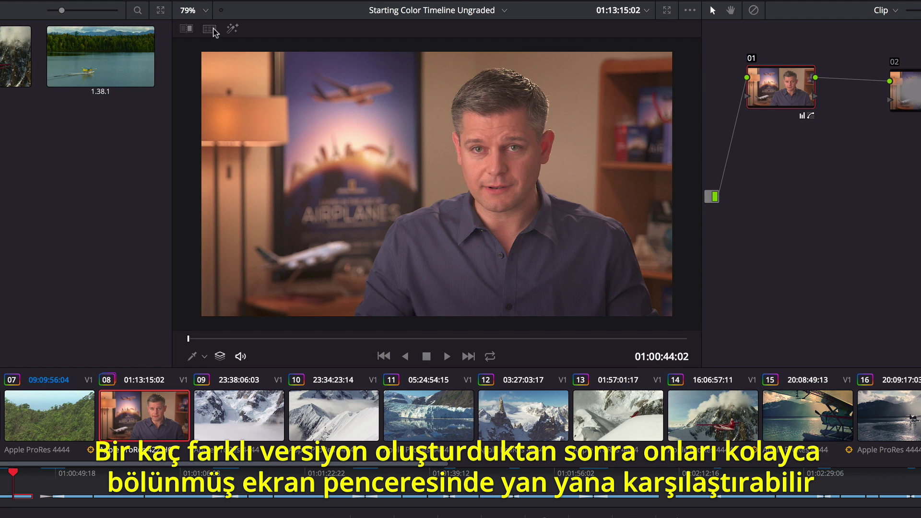
pyautogui.click(316, 51)
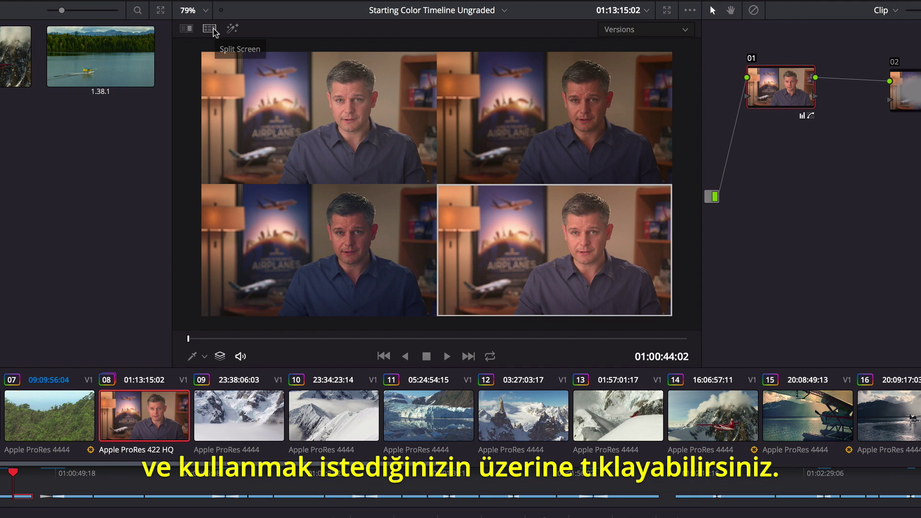
pyautogui.click(550, 109)
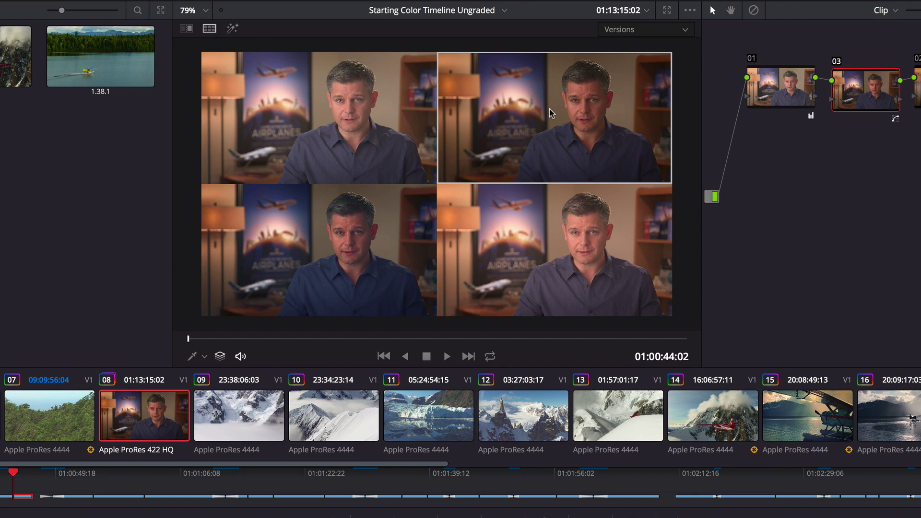
pyautogui.click(209, 28)
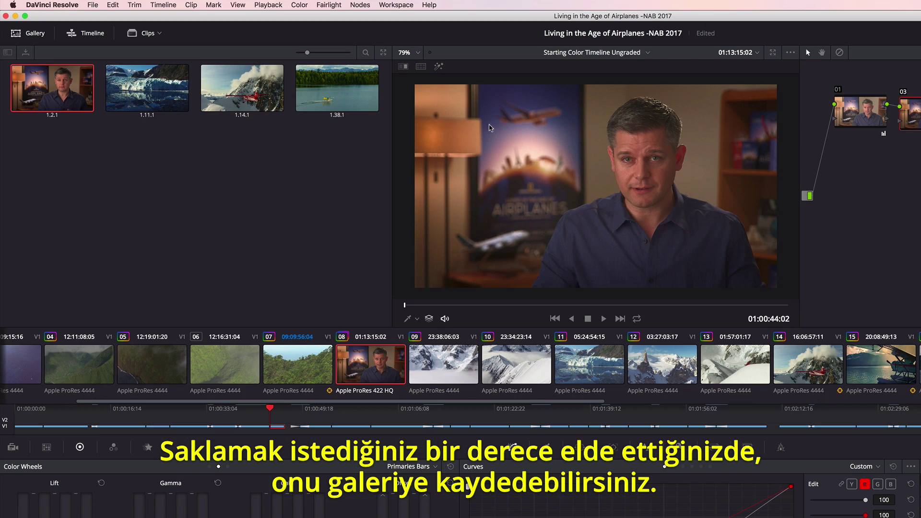
# Grab a still of the grade, then compare selected stills in Gallery Grades split screen
pyautogui.rightClick(411, 156)
pyautogui.click(601, 169)
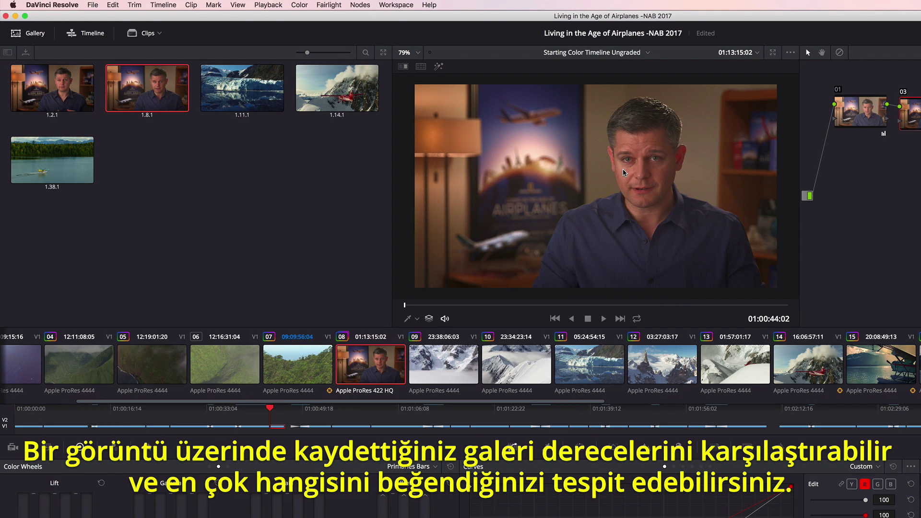
pyautogui.keyDown('shift'); pyautogui.click(67, 164); pyautogui.keyUp('shift')
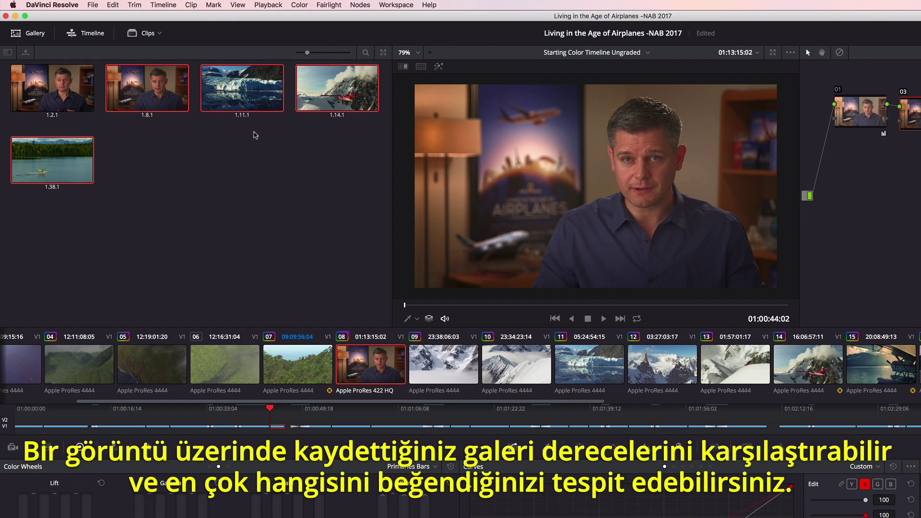
pyautogui.click(420, 66)
pyautogui.click(747, 71)
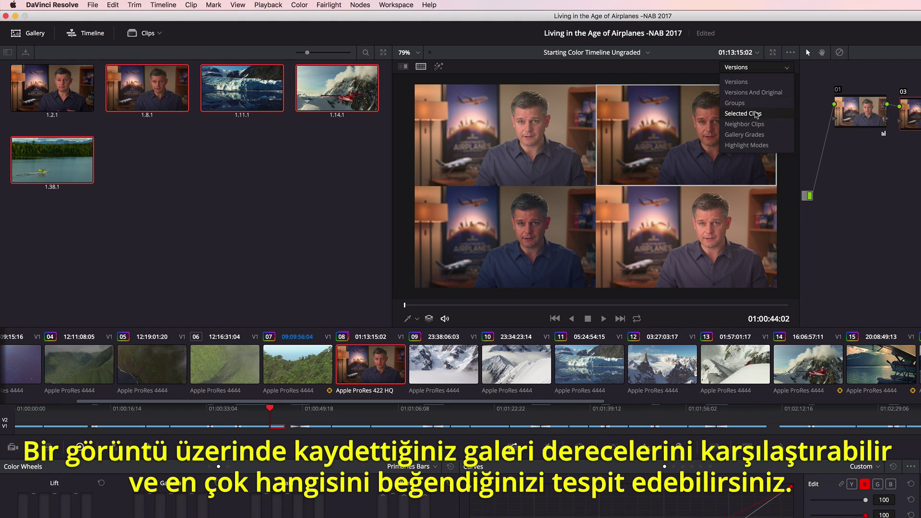
pyautogui.click(769, 134)
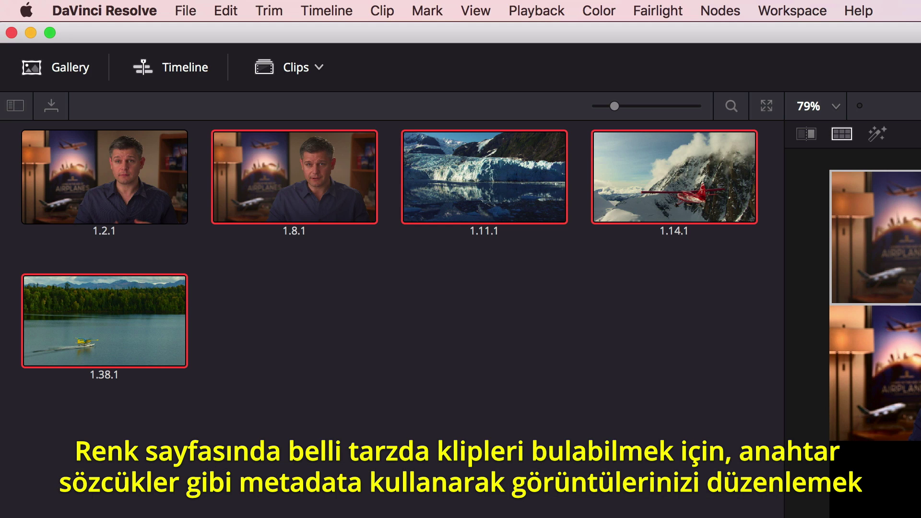
# Start a new smart filter with the rule Media Pool Properties Keywords contains 'Hawaii'
pyautogui.click(319, 68)
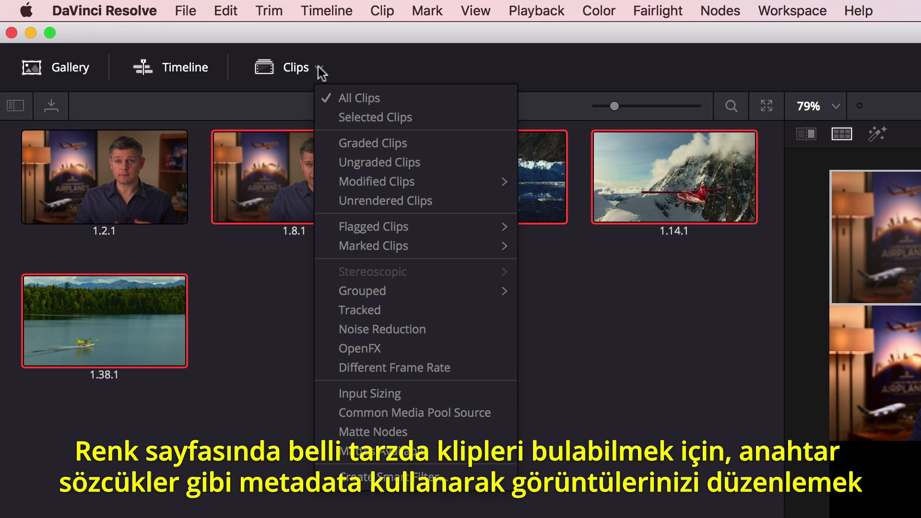
pyautogui.click(373, 477)
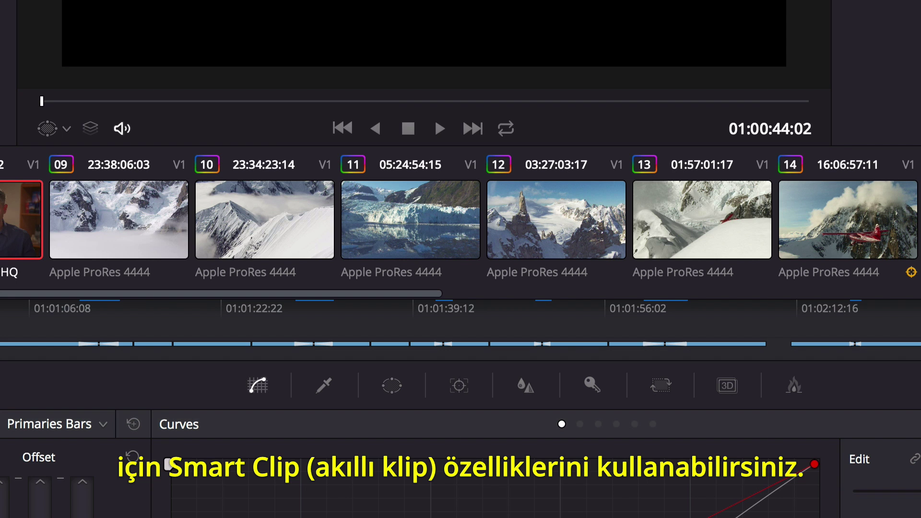
pyautogui.click(99, 211)
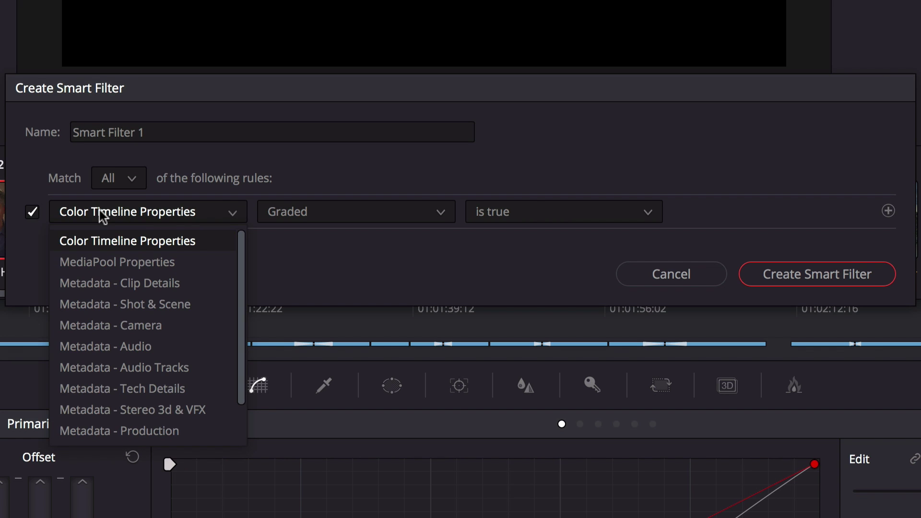
pyautogui.click(132, 262)
pyautogui.click(304, 216)
pyautogui.scroll(-5, 312, 348)
pyautogui.click(306, 428)
pyautogui.click(567, 212)
pyautogui.write('Hawaii')
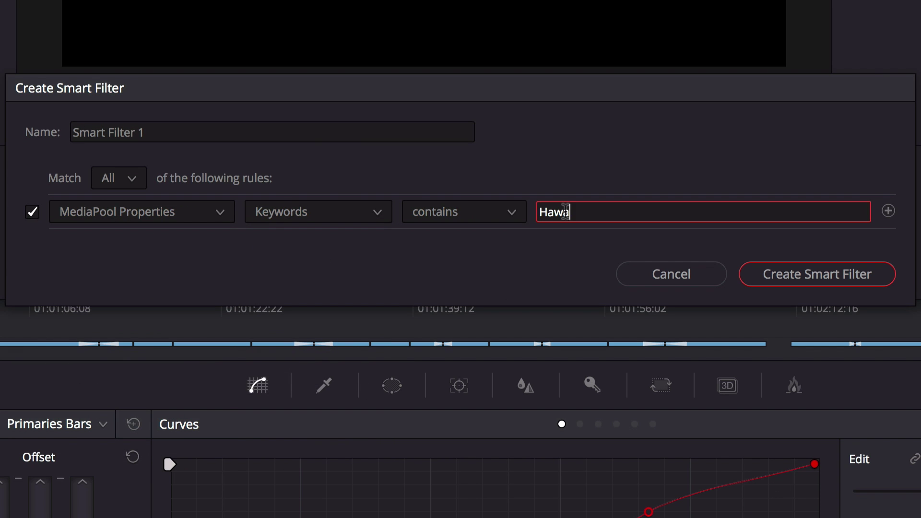
# Name the filter 'Hawaii Clips', create it, and show only those clips
pyautogui.click(299, 130)
pyautogui.hotkey('ctrl', 'a')
pyautogui.write('Hawaii Clips')
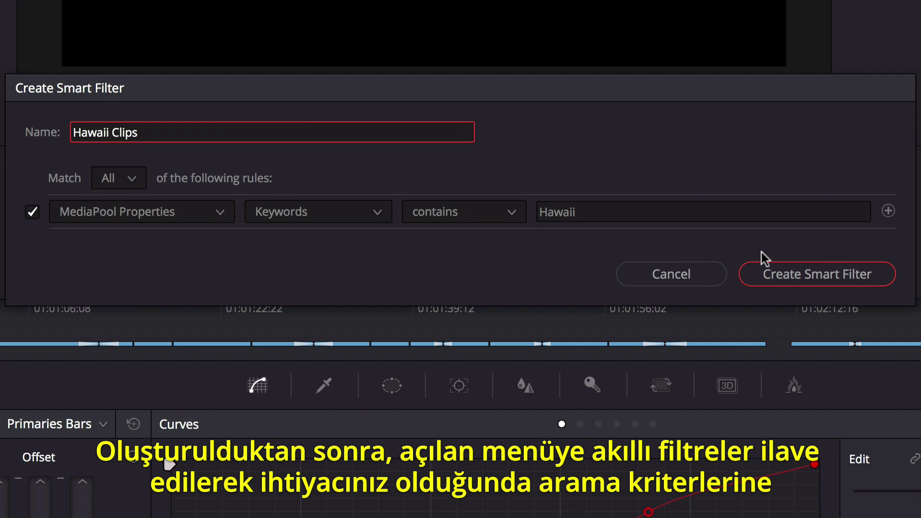
pyautogui.click(850, 280)
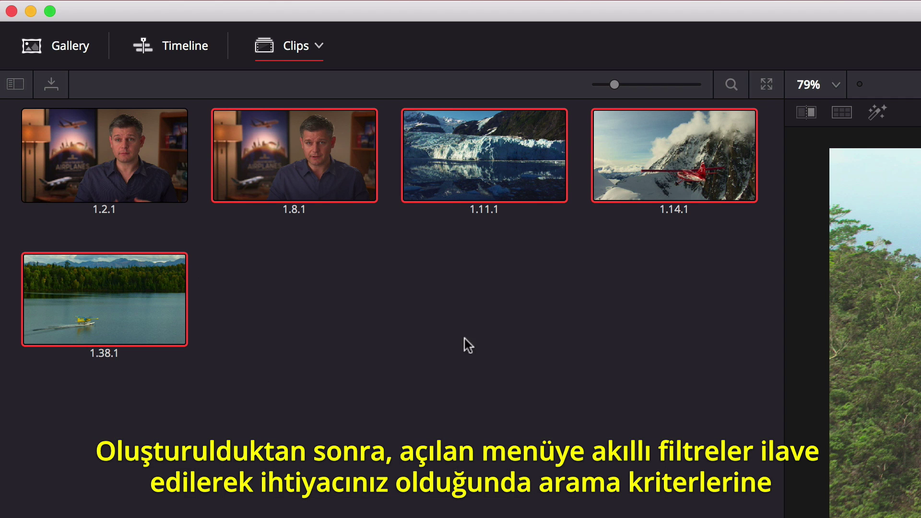
pyautogui.click(320, 47)
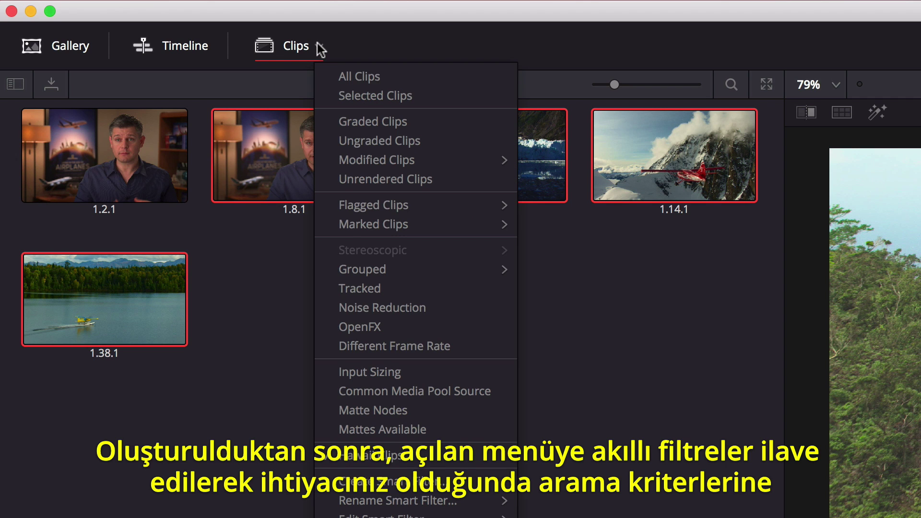
pyautogui.click(407, 458)
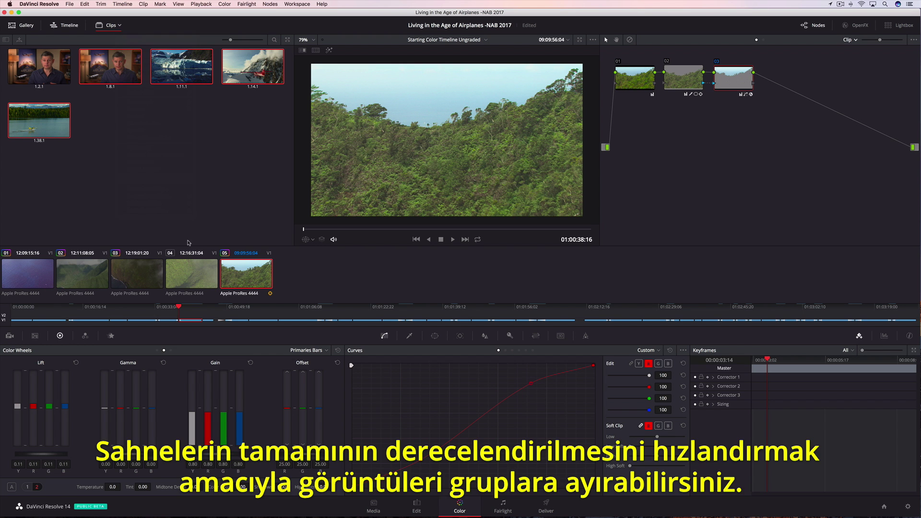
# Add the selected Hawaii clips into a new group named 'Hawaii Group'
pyautogui.keyDown('shift'); pyautogui.click(37, 274); pyautogui.keyUp('shift')
pyautogui.rightClick(177, 265)
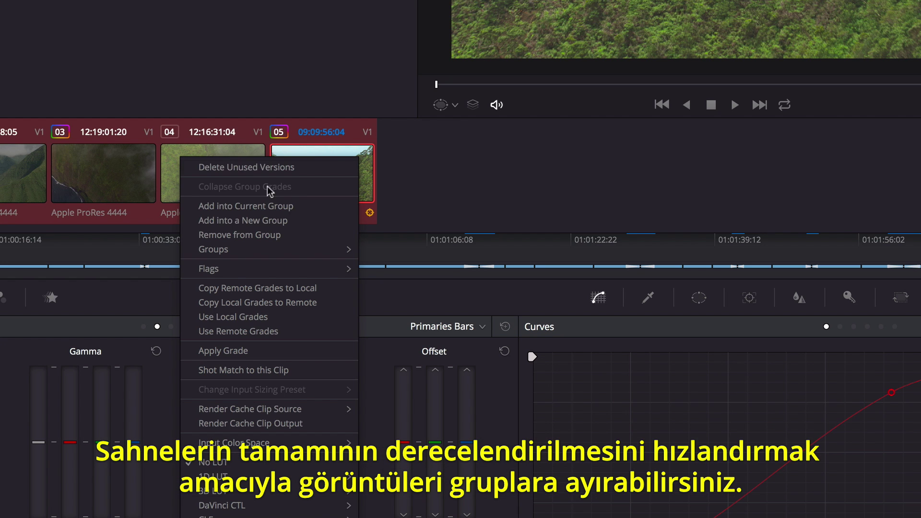
pyautogui.click(239, 299)
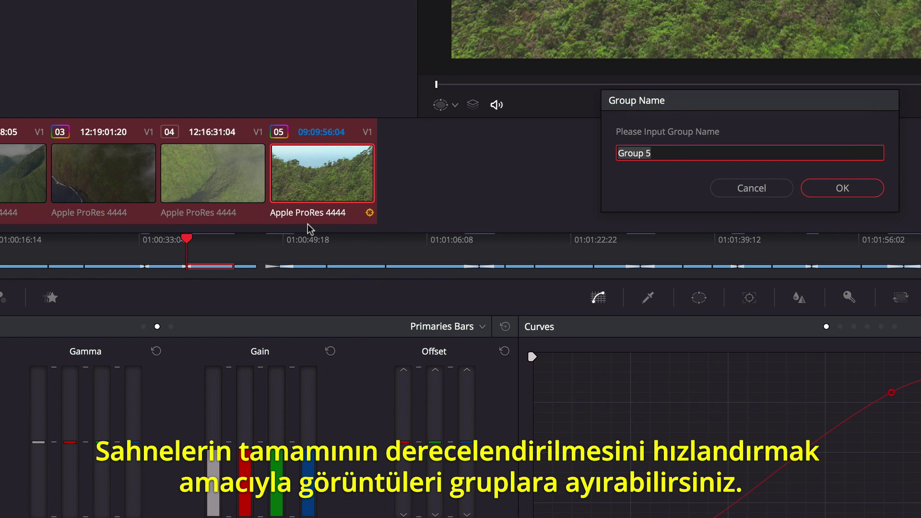
pyautogui.write('Hawaii Group')
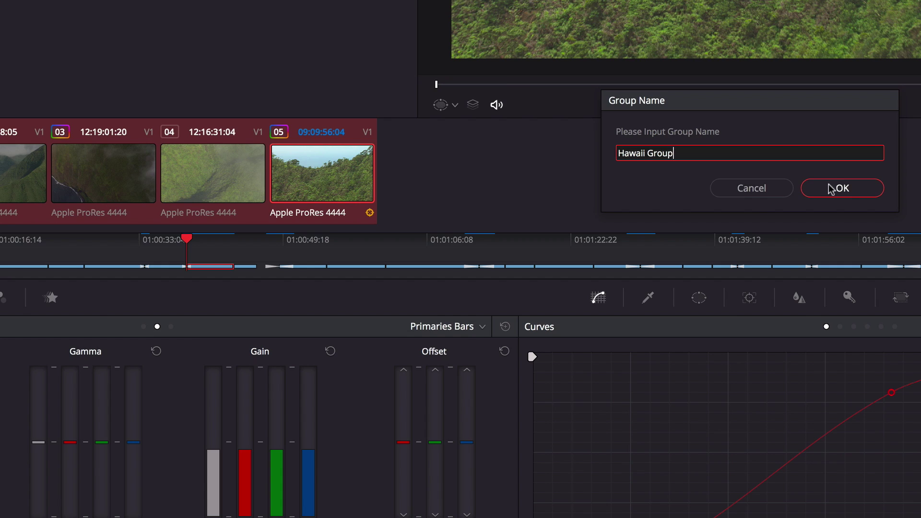
pyautogui.click(837, 188)
# In Group Post-Clip, add a wide, softened oval Circle window and darken the midtones
pyautogui.click(847, 39)
pyautogui.click(850, 65)
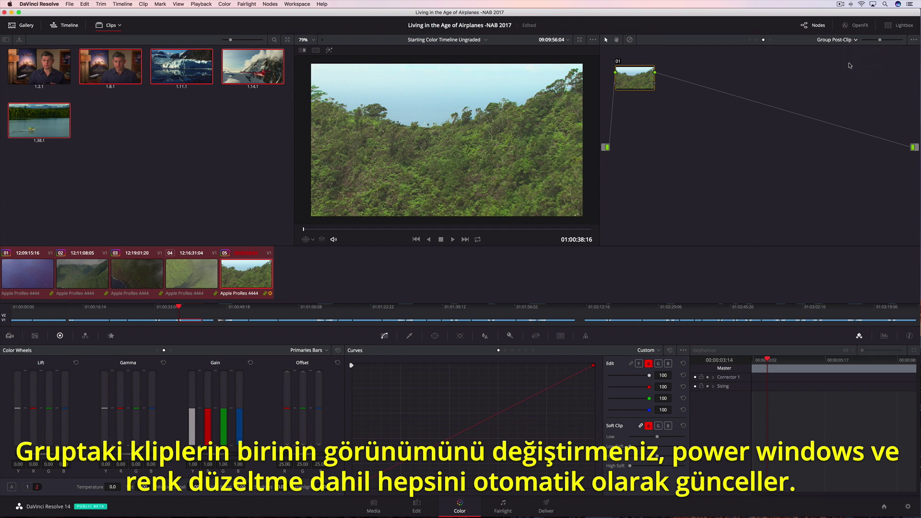
pyautogui.click(435, 336)
pyautogui.click(361, 404)
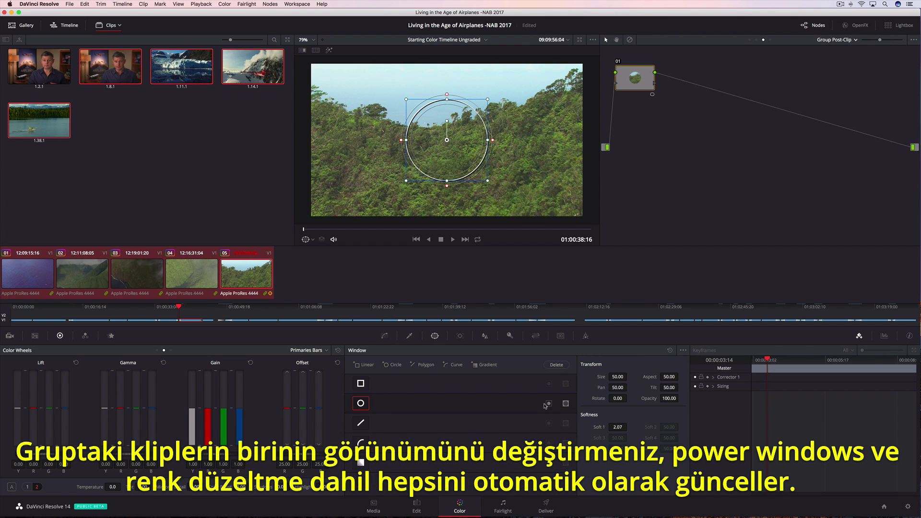
pyautogui.moveTo(489, 142); pyautogui.dragTo(559, 140)
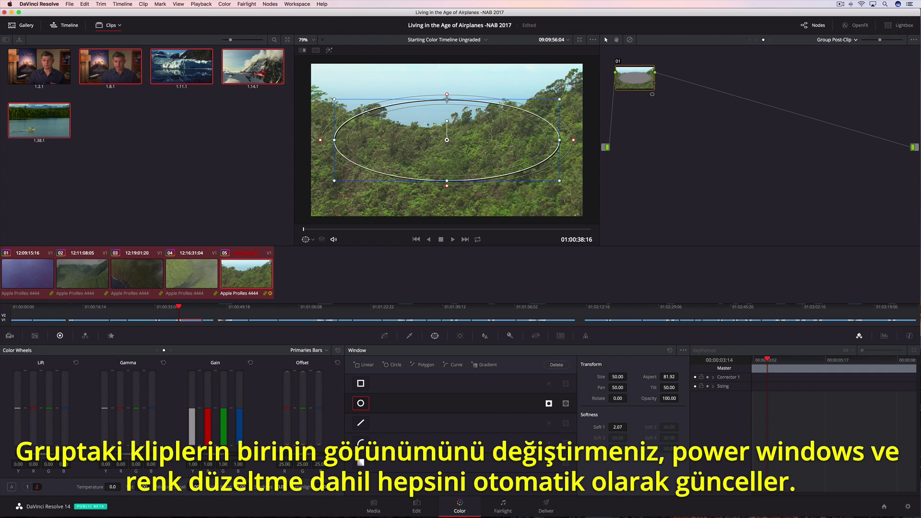
pyautogui.moveTo(618, 427); pyautogui.dragTo(645, 427)
pyautogui.moveTo(128, 454); pyautogui.dragTo(116, 454)
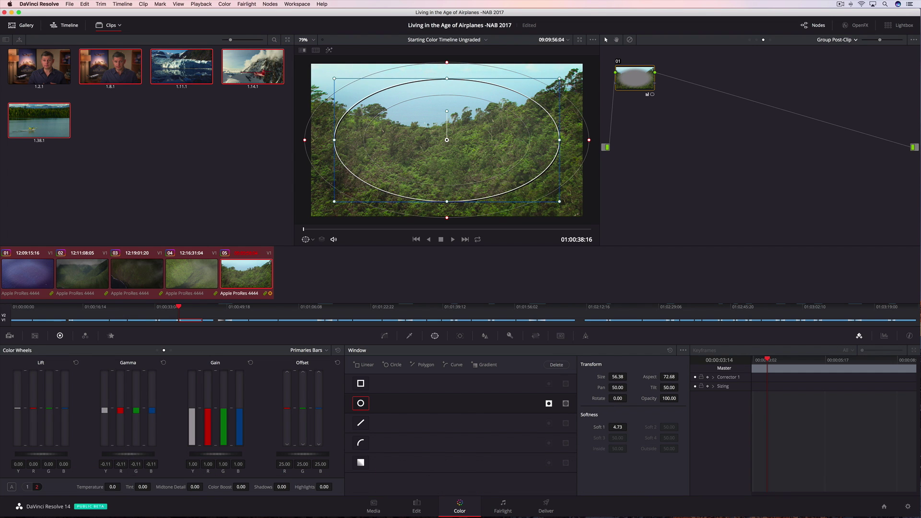
# Step back through the group to clip 01 and switch to Clip grading
pyautogui.click(198, 286)
pyautogui.click(131, 276)
pyautogui.click(91, 274)
pyautogui.click(45, 274)
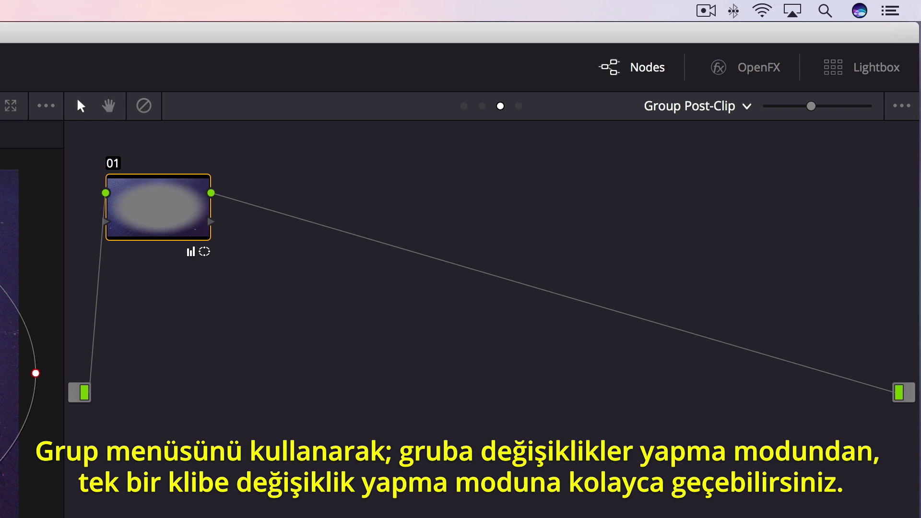
pyautogui.click(855, 40)
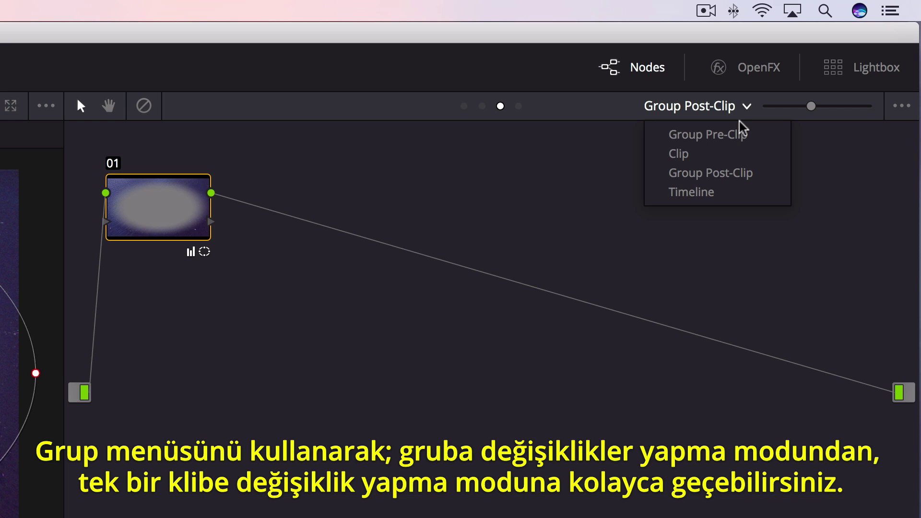
pyautogui.click(742, 154)
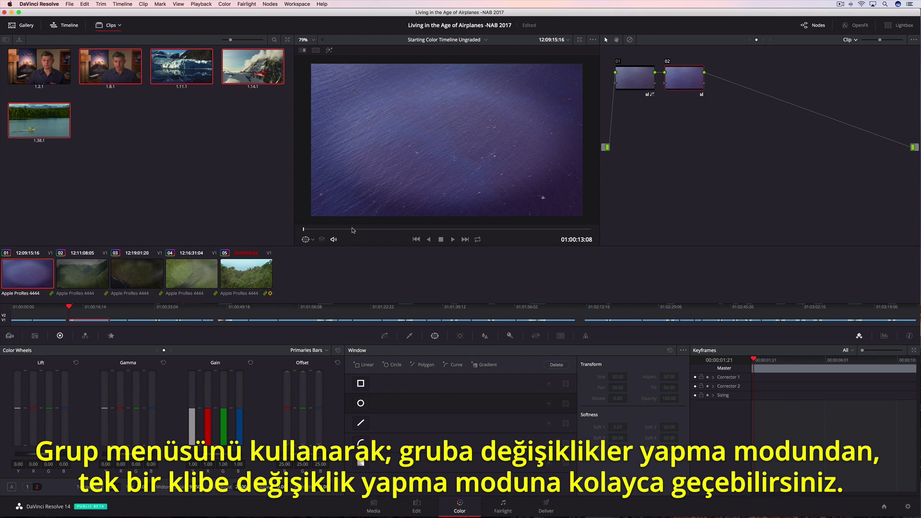
# At the coastline frame, raise Color Boost and set Midtone Detail to 100
pyautogui.moveTo(360, 232); pyautogui.dragTo(418, 232)
pyautogui.click(520, 229)
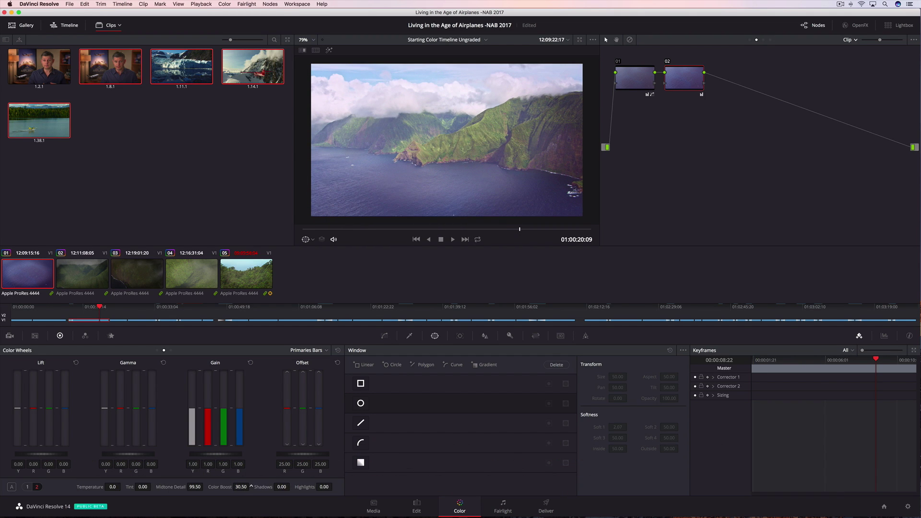
pyautogui.moveTo(240, 487); pyautogui.dragTo(269, 487)
pyautogui.moveTo(195, 488); pyautogui.dragTo(205, 486)
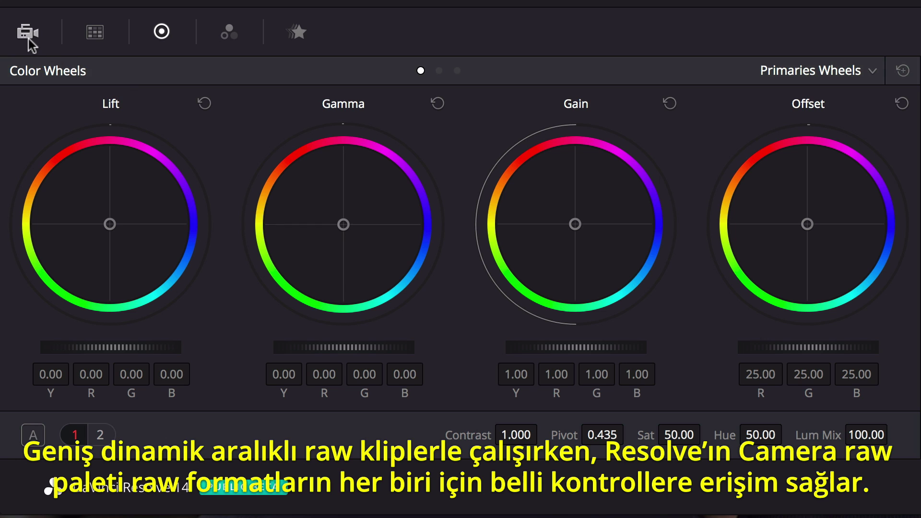
# Set Camera Raw to decode using Clip, with ISO 200 and Exposure raised to 0.63
pyautogui.click(28, 38)
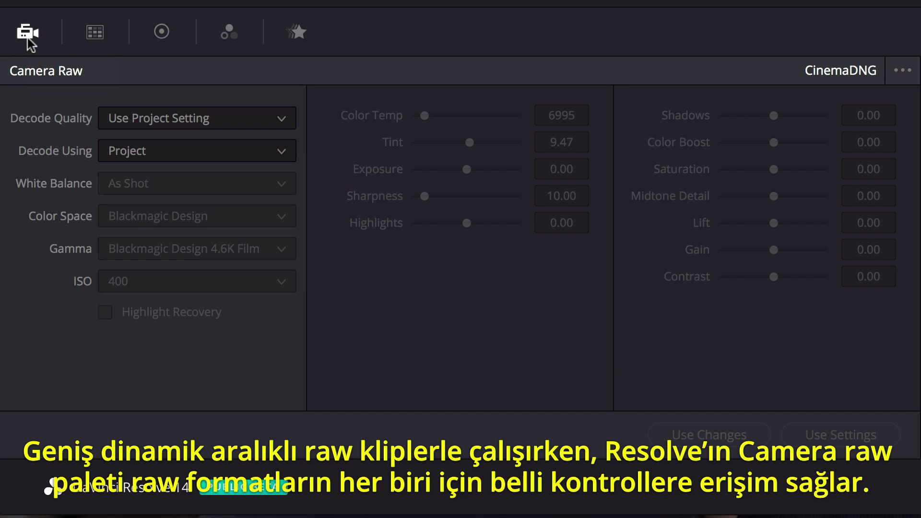
pyautogui.click(145, 150)
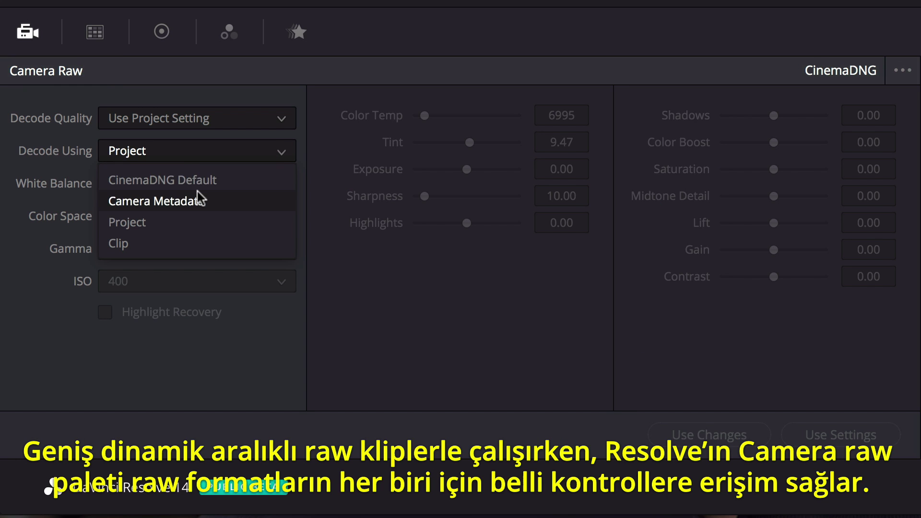
pyautogui.click(201, 244)
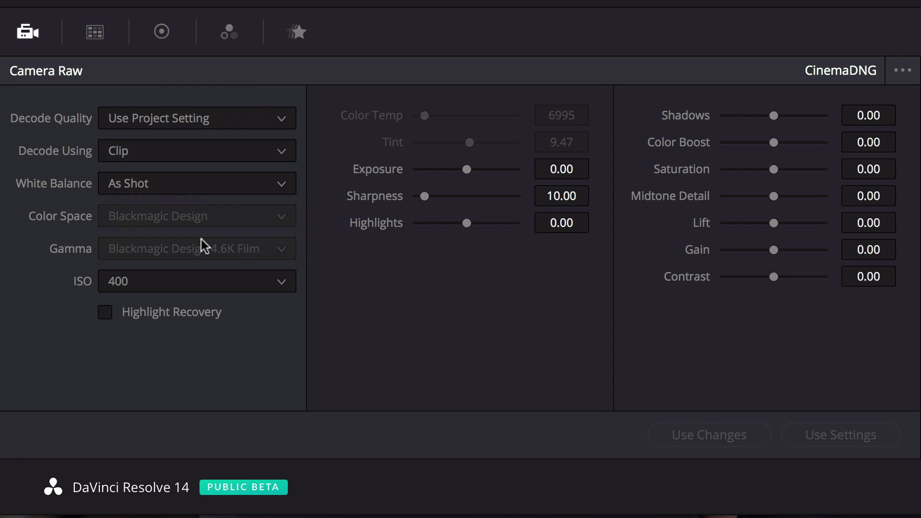
pyautogui.click(207, 285)
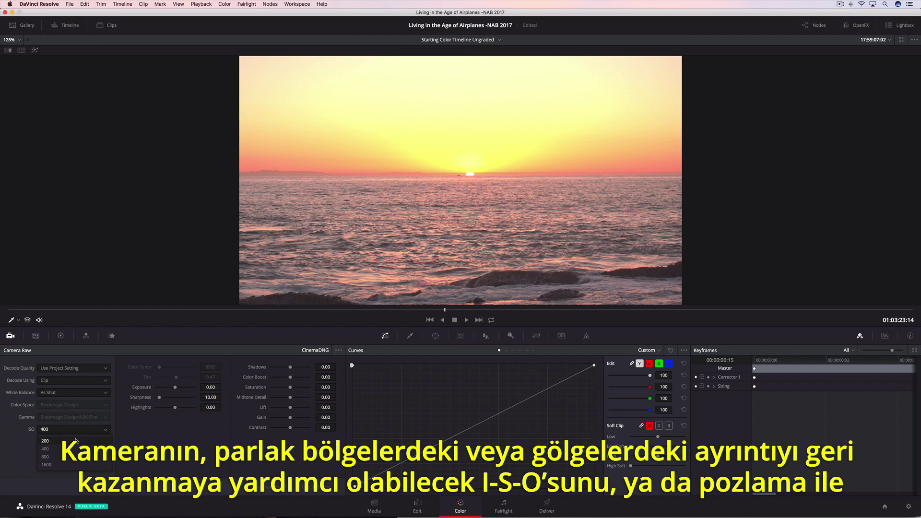
pyautogui.click(45, 441)
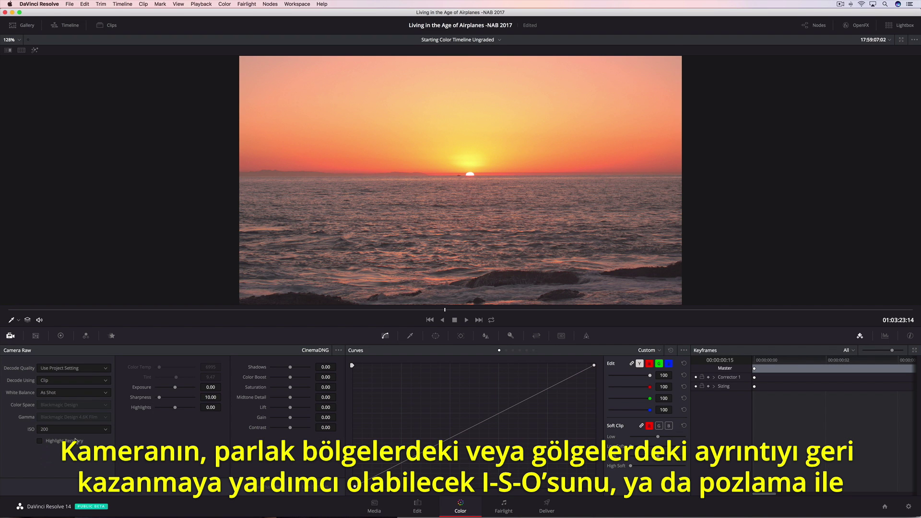
pyautogui.moveTo(173, 389); pyautogui.dragTo(161, 408)
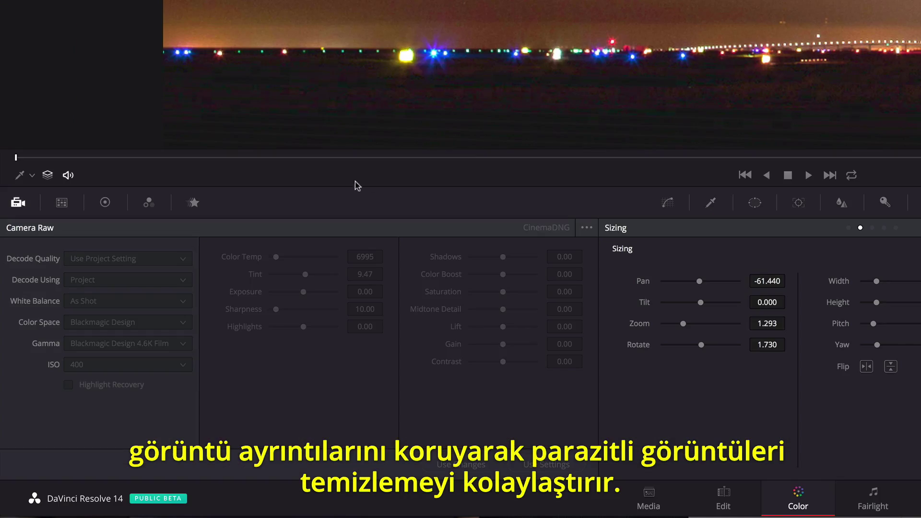
# In the Motion Effects palette, set Spatial NR Mode to Better
pyautogui.click(194, 203)
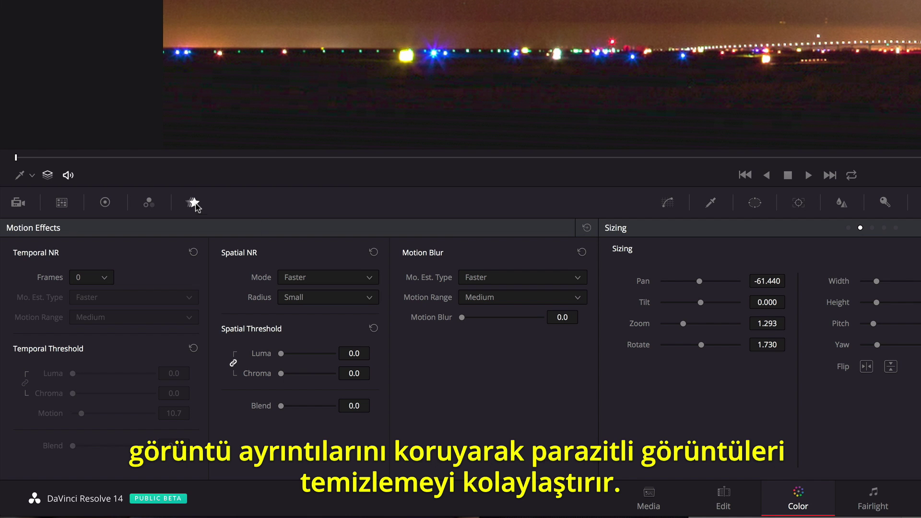
pyautogui.click(330, 279)
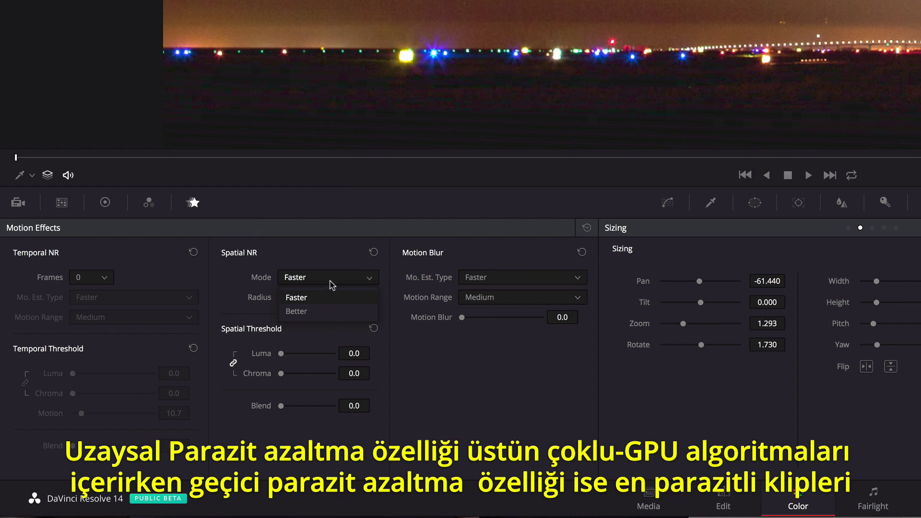
pyautogui.click(324, 312)
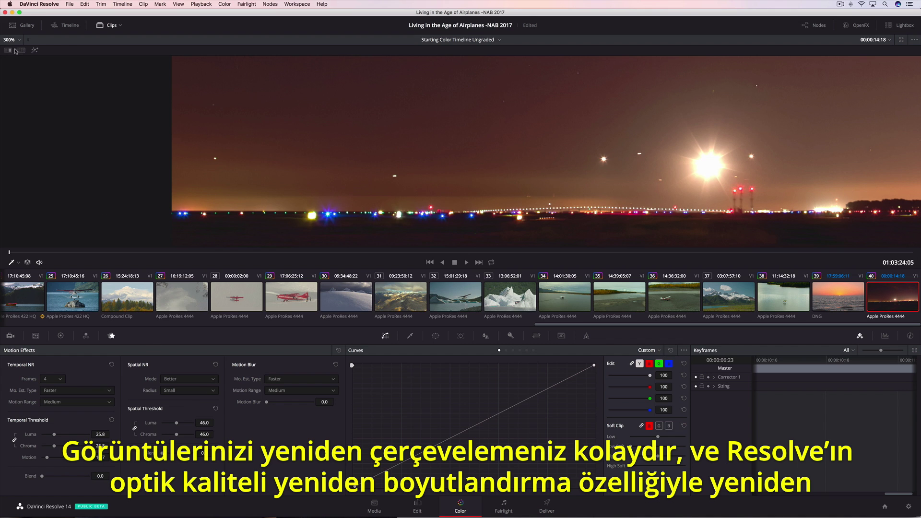
# Fit the viewer, select clip 37, set Sizing tilt -34.560 and zoom 0.666, and reset rotation
pyautogui.click(11, 39)
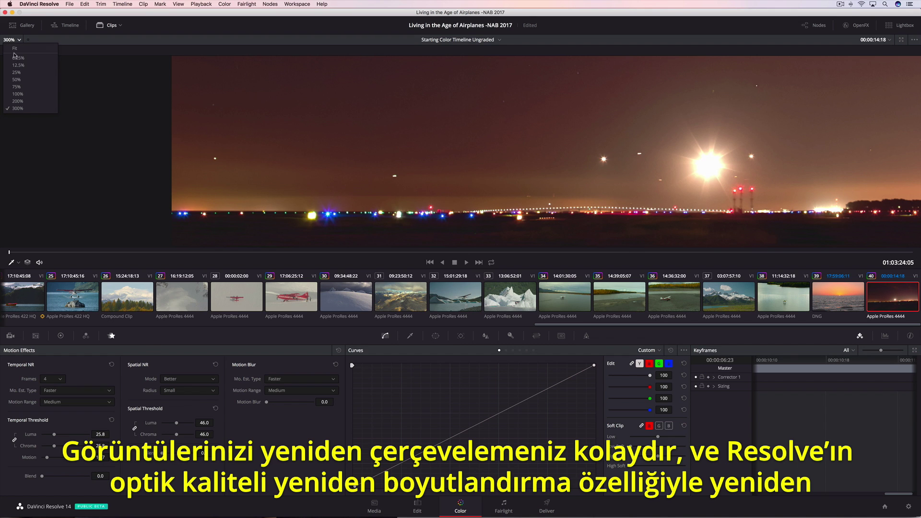
pyautogui.click(15, 52)
pyautogui.click(723, 306)
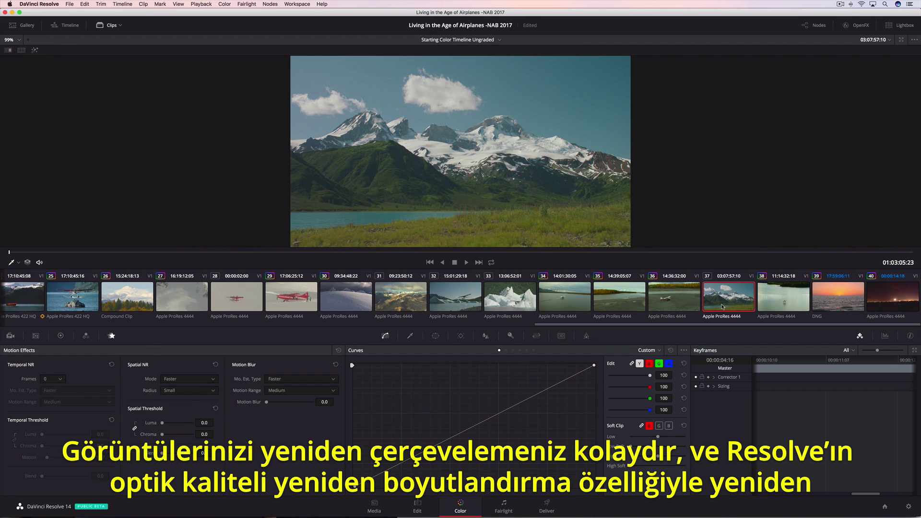
pyautogui.click(536, 335)
pyautogui.moveTo(404, 381); pyautogui.dragTo(400, 421)
pyautogui.doubleClick(368, 418)
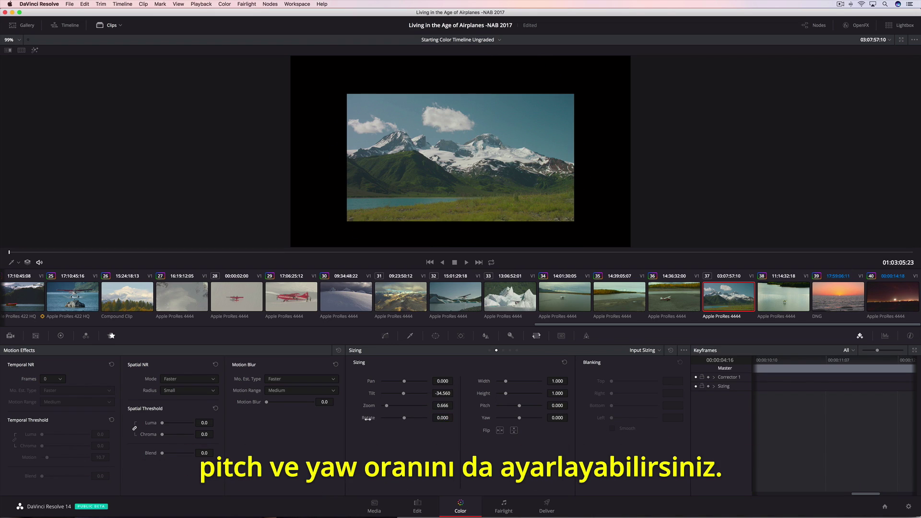